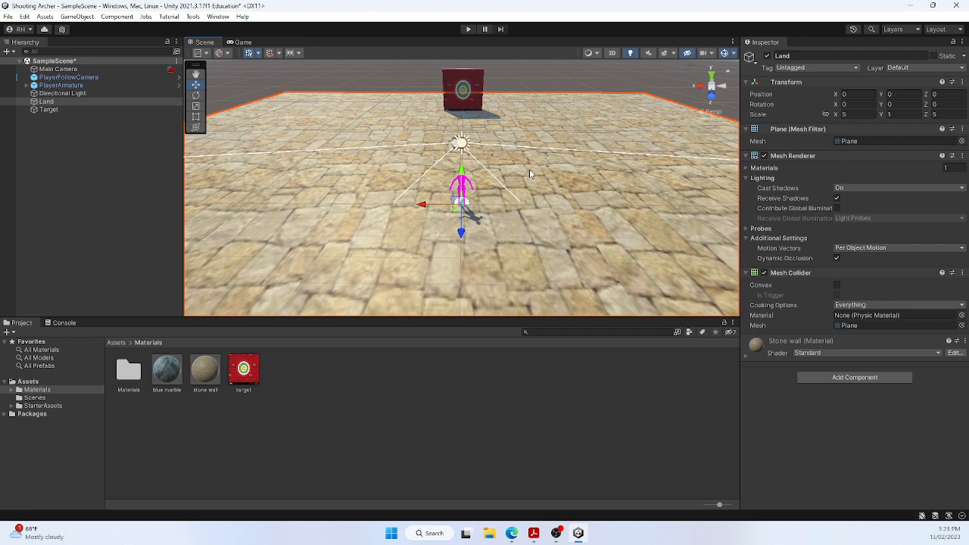
Check the Starter Assets - Third Person Character Controller package in the Package Manager and close the manager
{"action": "right_click_drag", "start_coordinate": [543, 216], "coordinate": [478, 225]}
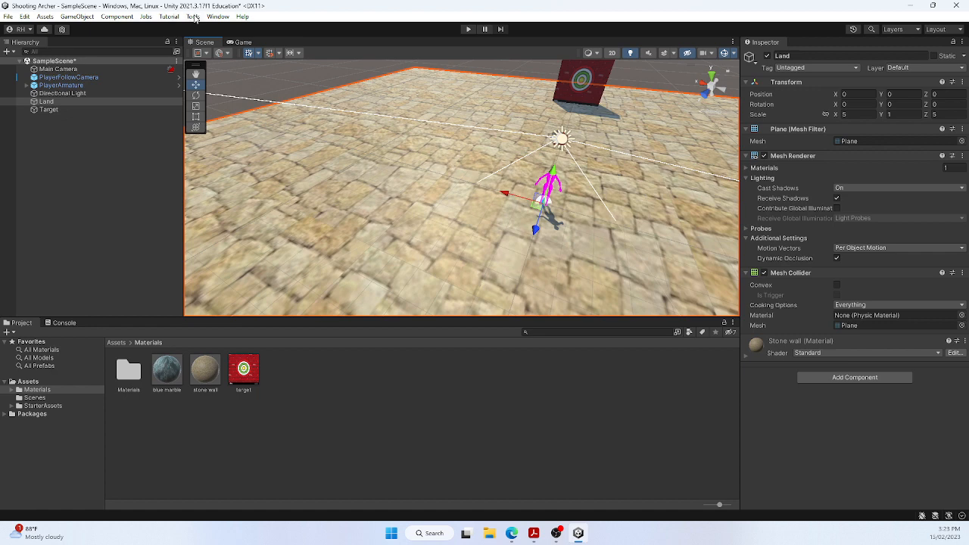
{"action": "left_click", "coordinate": [193, 17]}
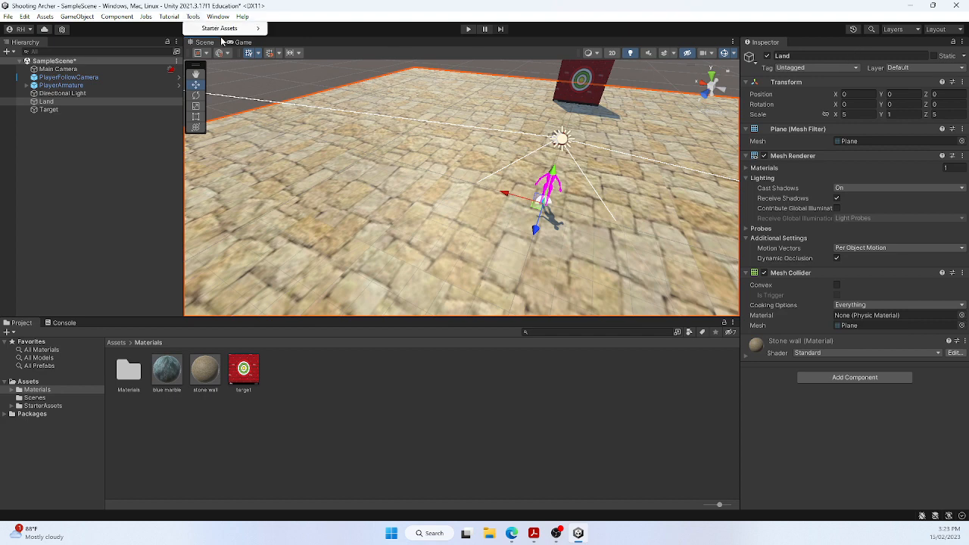
{"action": "mouse_move", "coordinate": [224, 19]}
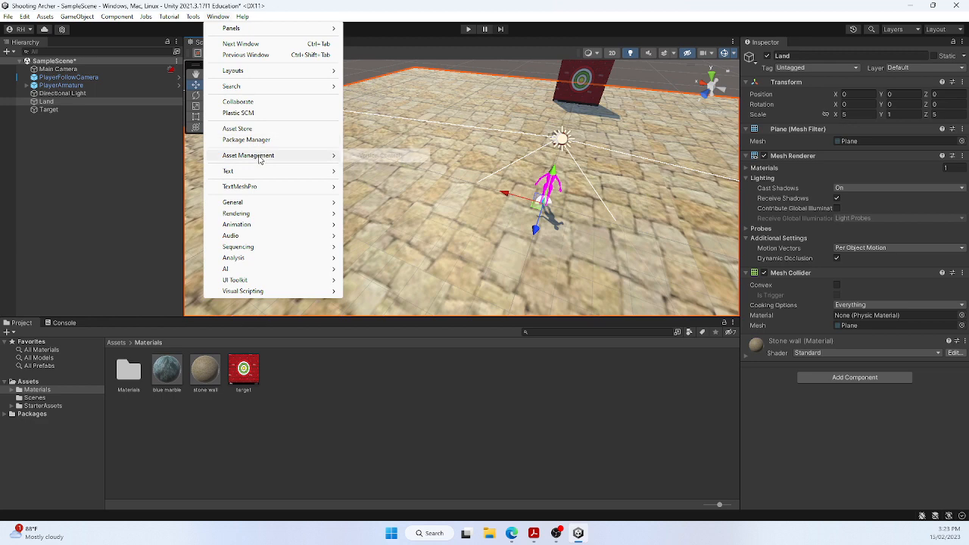
{"action": "left_click", "coordinate": [258, 140]}
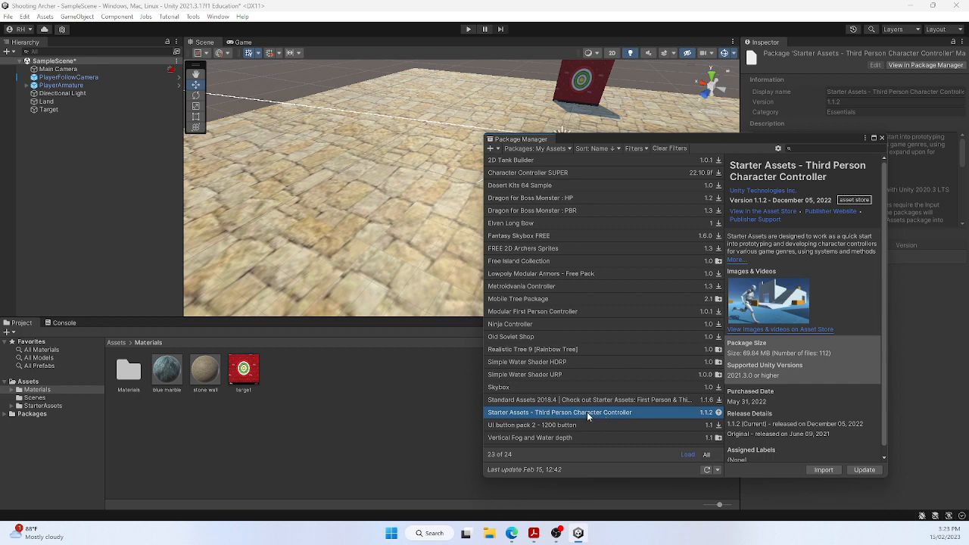
{"action": "left_click", "coordinate": [881, 139]}
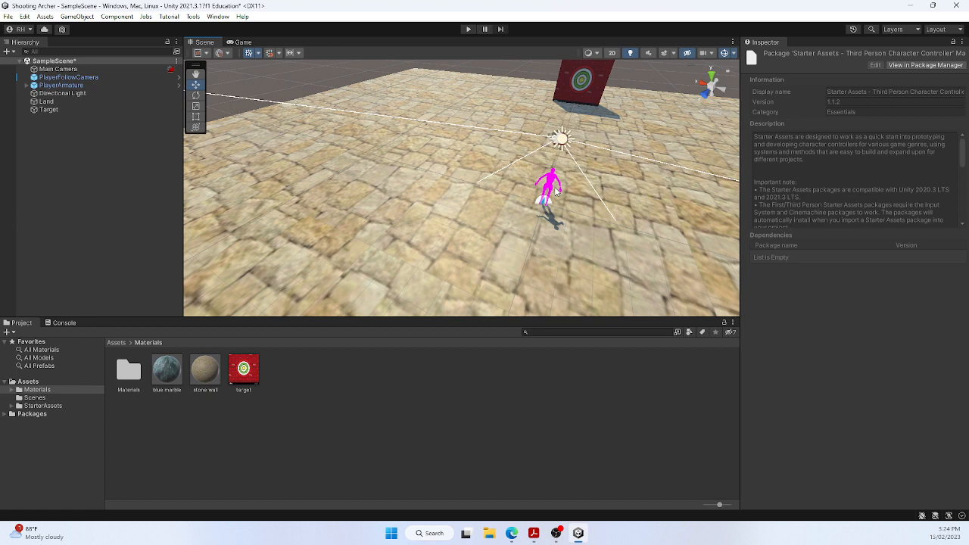
Review the Starter Assets tools for resetting the third person controller armature or capsule, without running any
{"action": "left_click_drag", "start_coordinate": [580, 204], "coordinate": [613, 226], "text": "alt"}
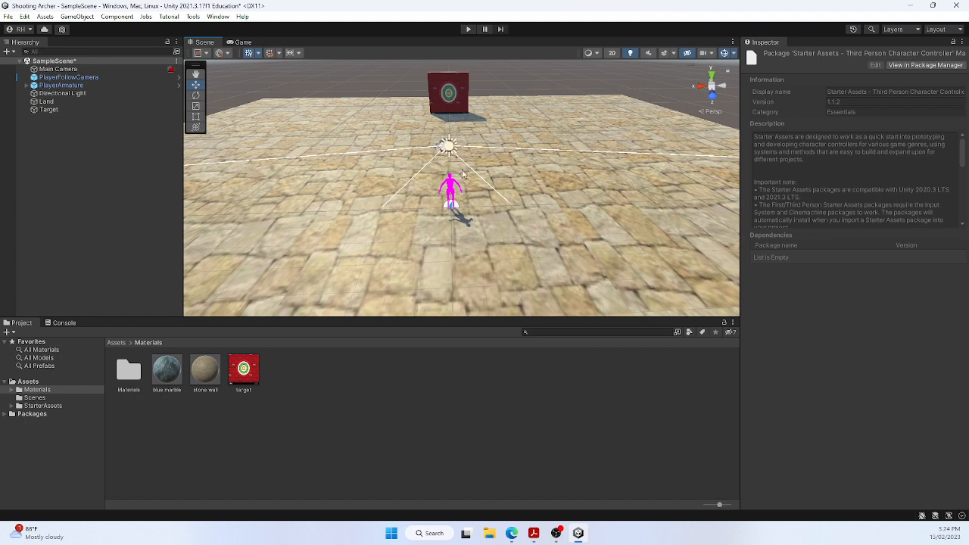
{"action": "left_click", "coordinate": [192, 17]}
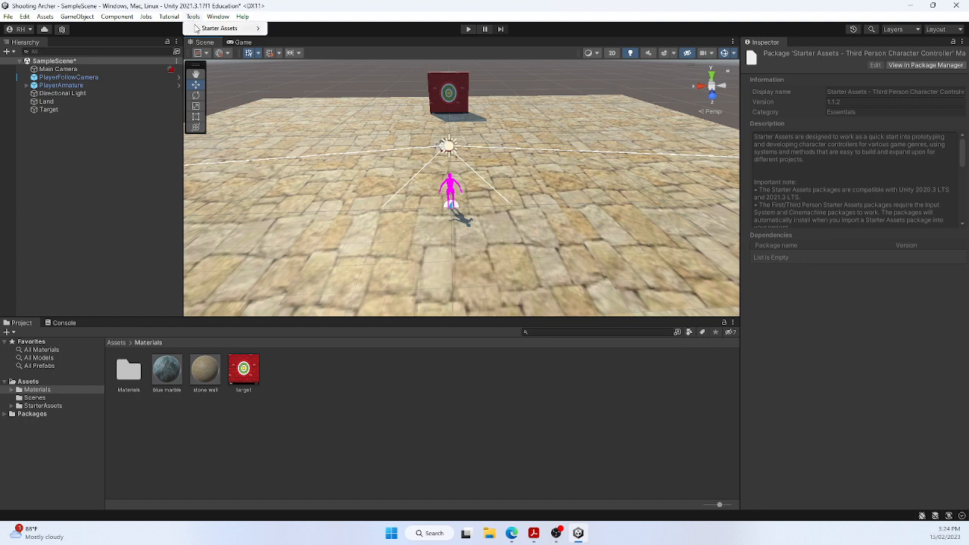
{"action": "mouse_move", "coordinate": [211, 31]}
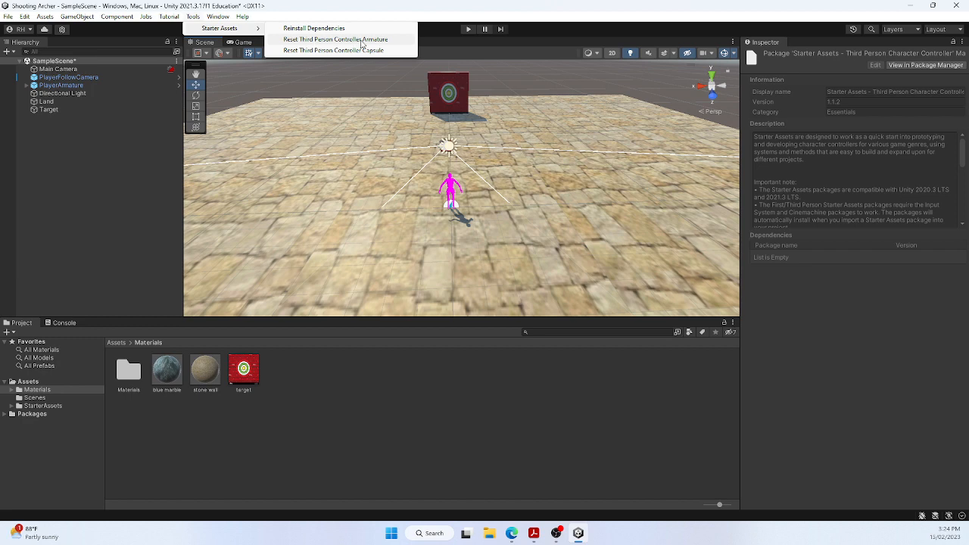
{"action": "left_click", "coordinate": [591, 206]}
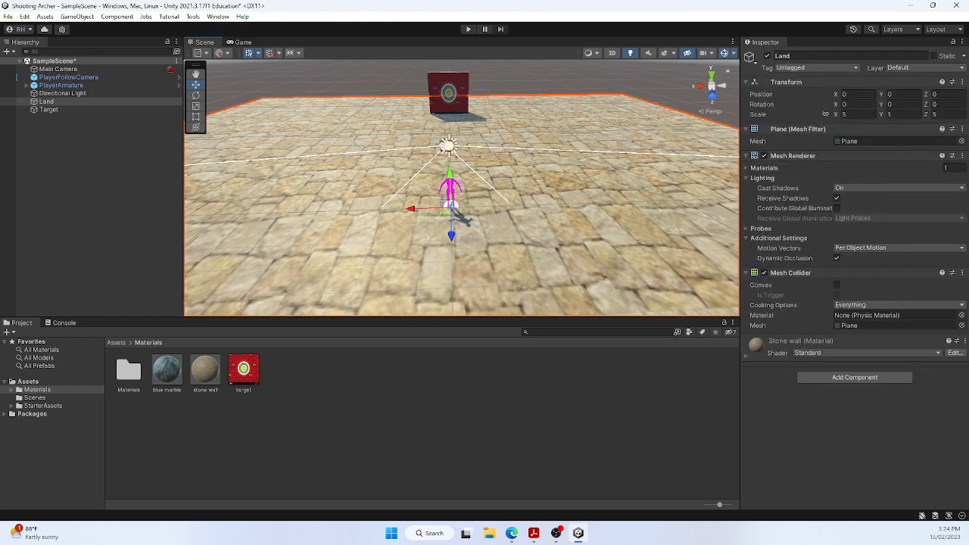
Switch to Mixamo in the browser and use the Erika Archer With Bow/Arrow character as the new character
{"action": "left_click_drag", "start_coordinate": [968, 46], "coordinate": [548, 3]}
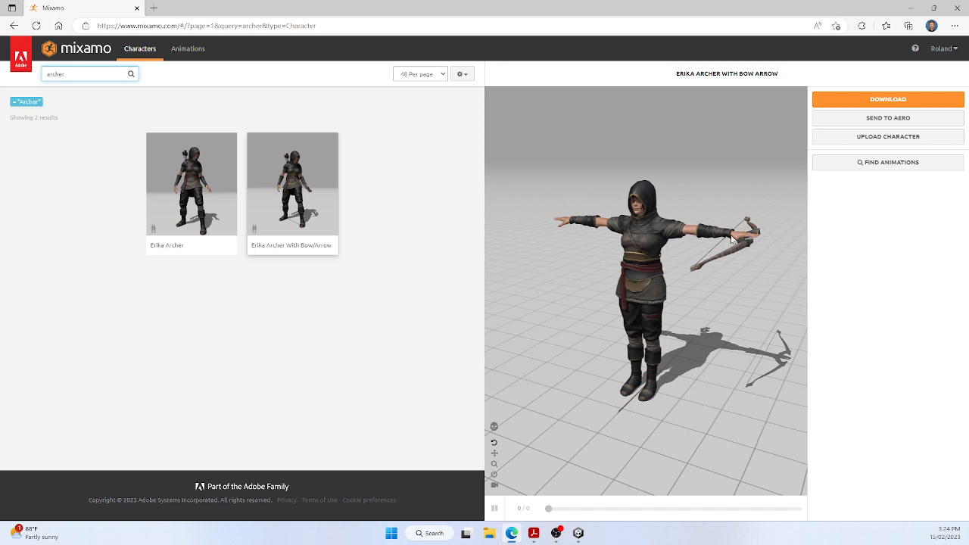
{"action": "left_click", "coordinate": [296, 169]}
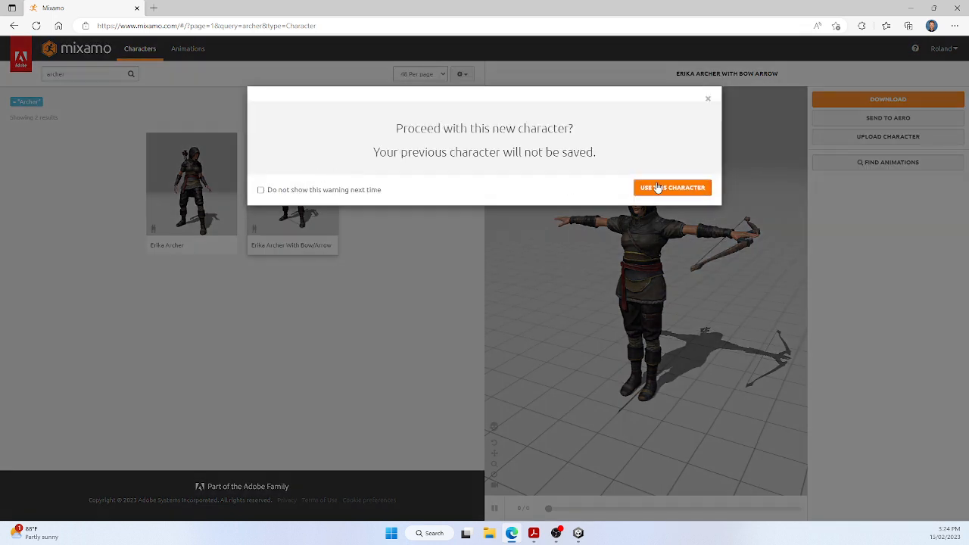
{"action": "left_click", "coordinate": [661, 187]}
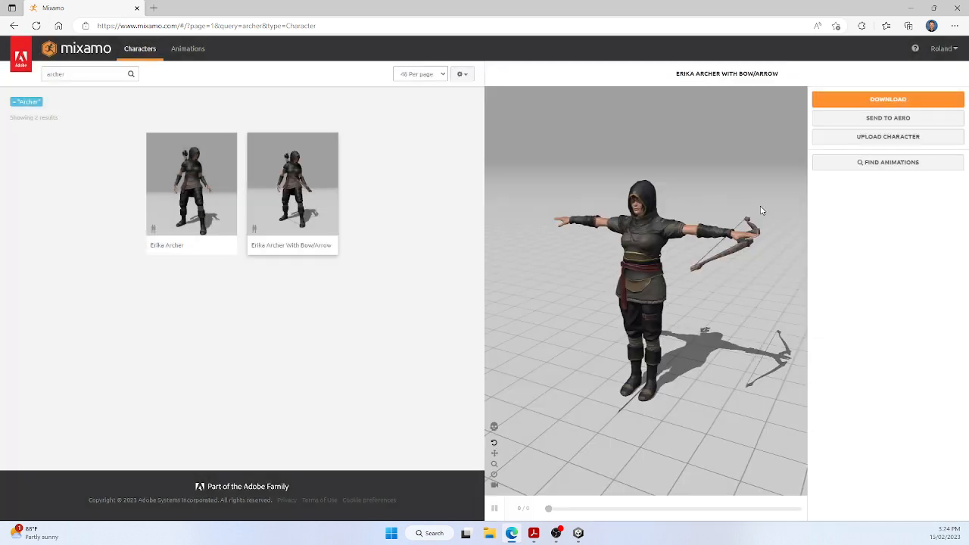
Download the Erika Archer With Bow/Arrow character in FBX for Unity format with the T-pose
{"action": "left_click", "coordinate": [880, 100]}
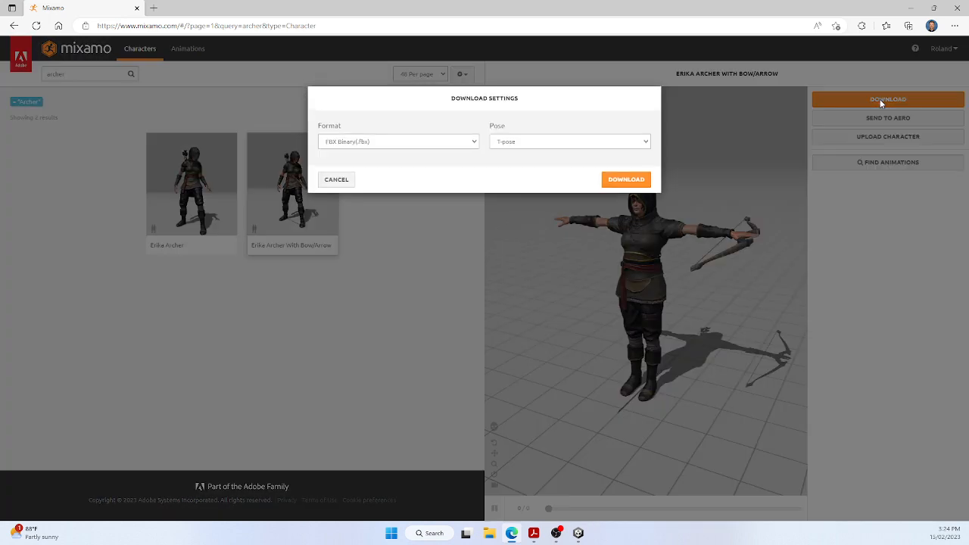
{"action": "left_click", "coordinate": [475, 143]}
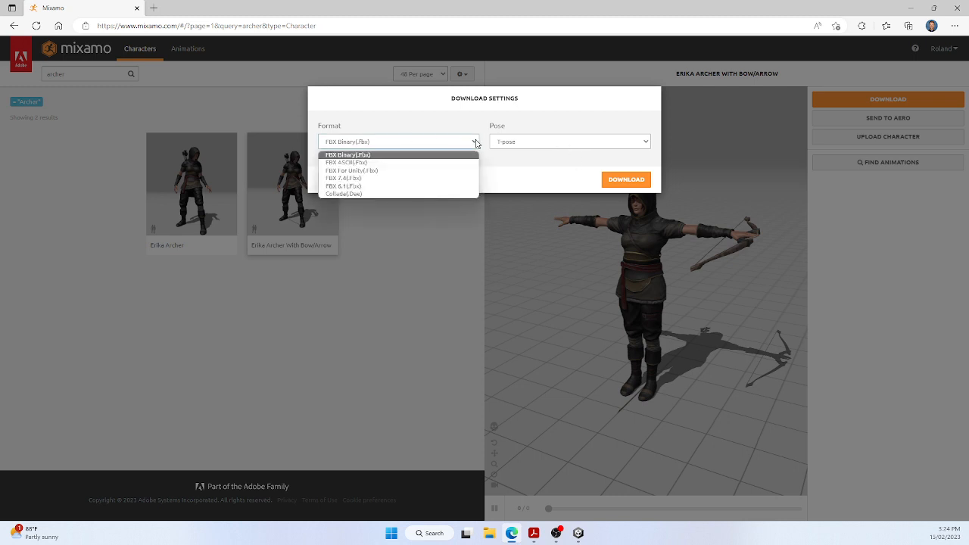
{"action": "left_click", "coordinate": [351, 172]}
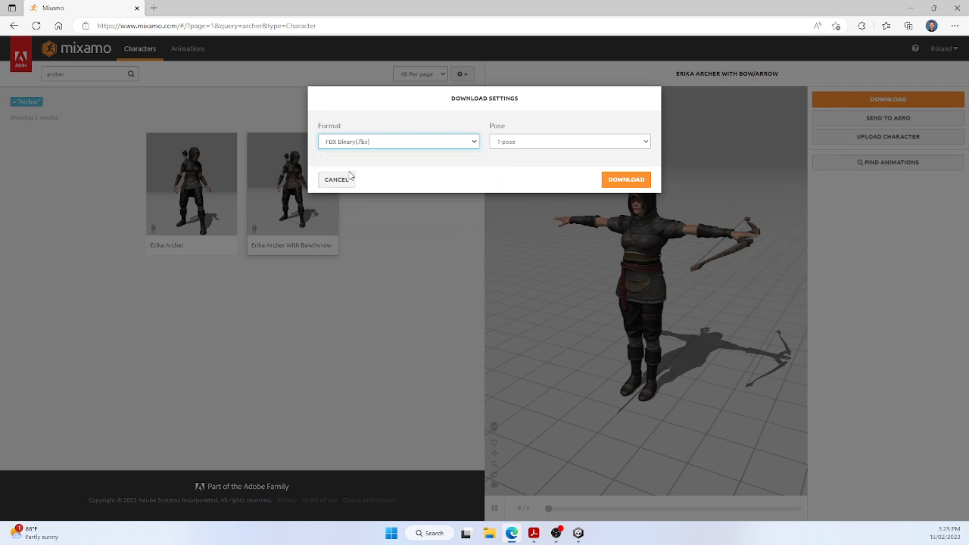
{"action": "left_click", "coordinate": [638, 144]}
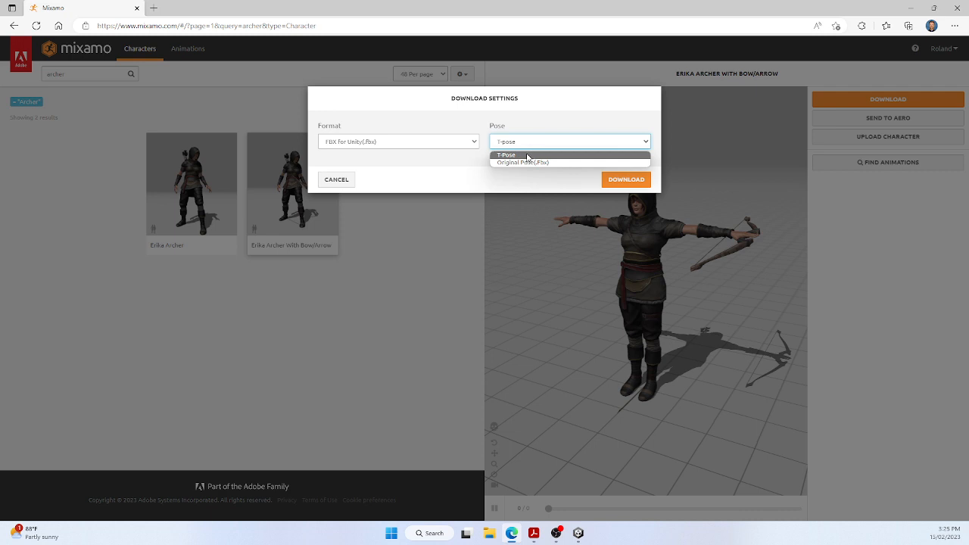
{"action": "left_click", "coordinate": [528, 156]}
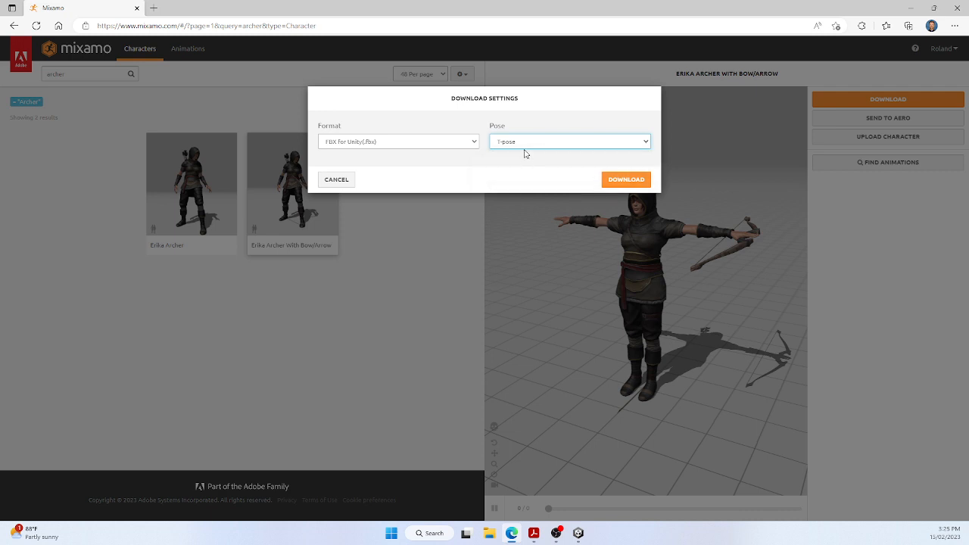
{"action": "left_click", "coordinate": [624, 183]}
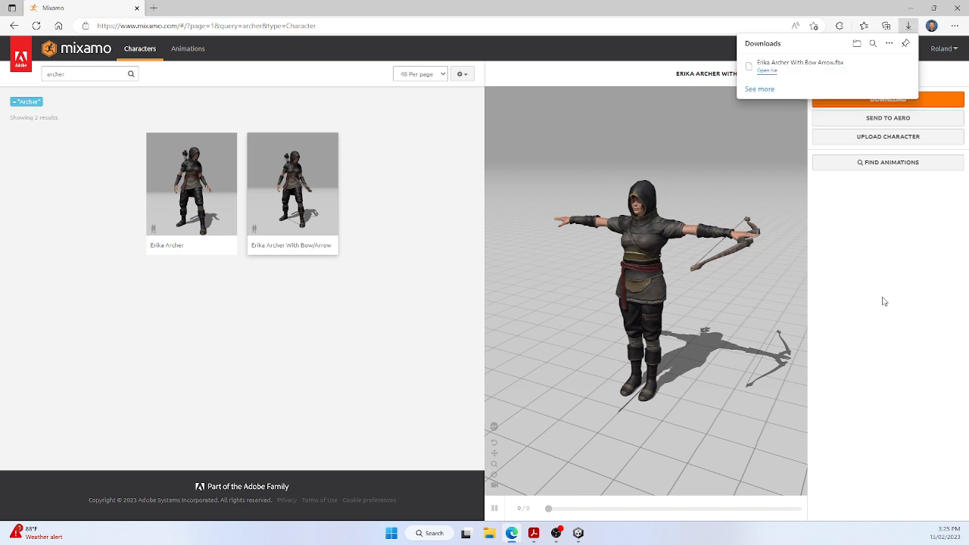
Download the Pro Longbow Pack animations for the archer as FBX for Unity in T-pose with no keyframe reduction
{"action": "left_click", "coordinate": [182, 49]}
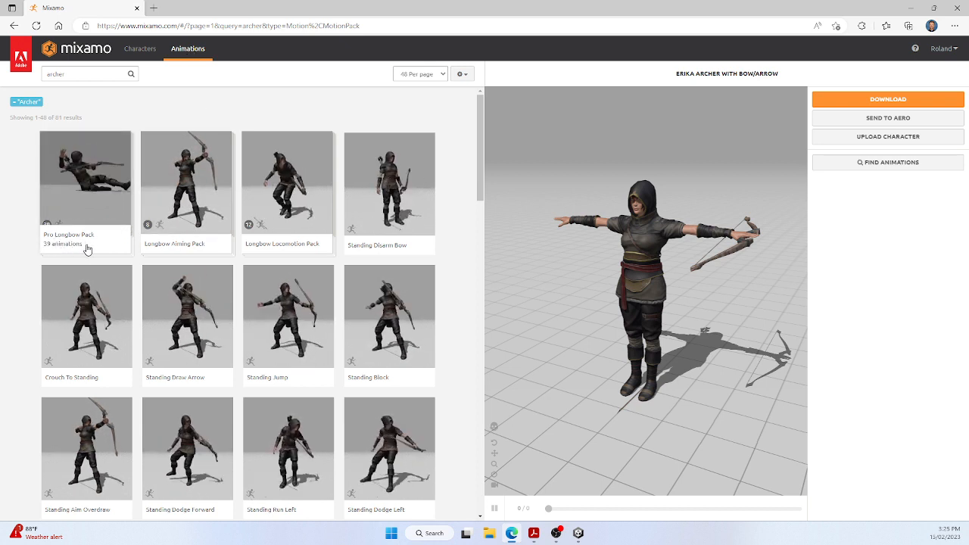
{"action": "left_click", "coordinate": [92, 174]}
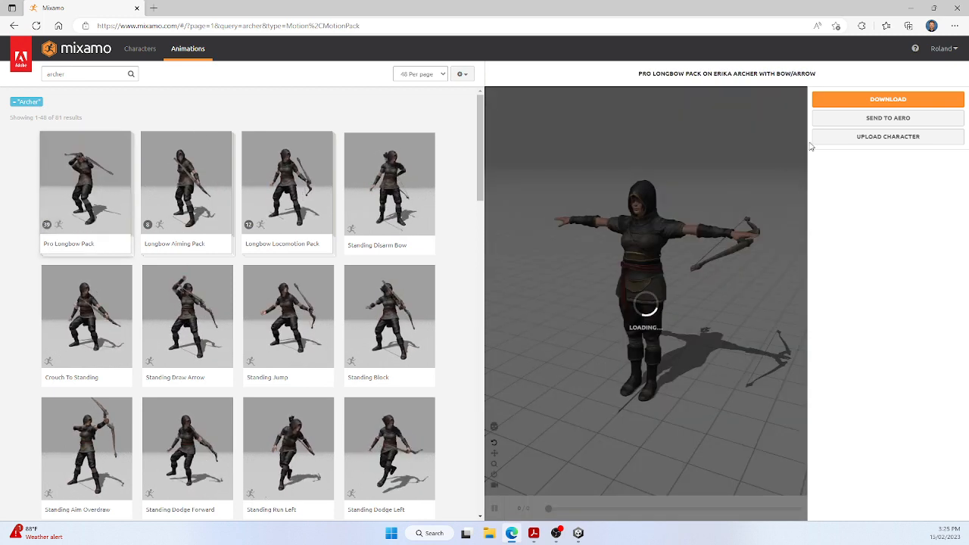
{"action": "left_click", "coordinate": [888, 100]}
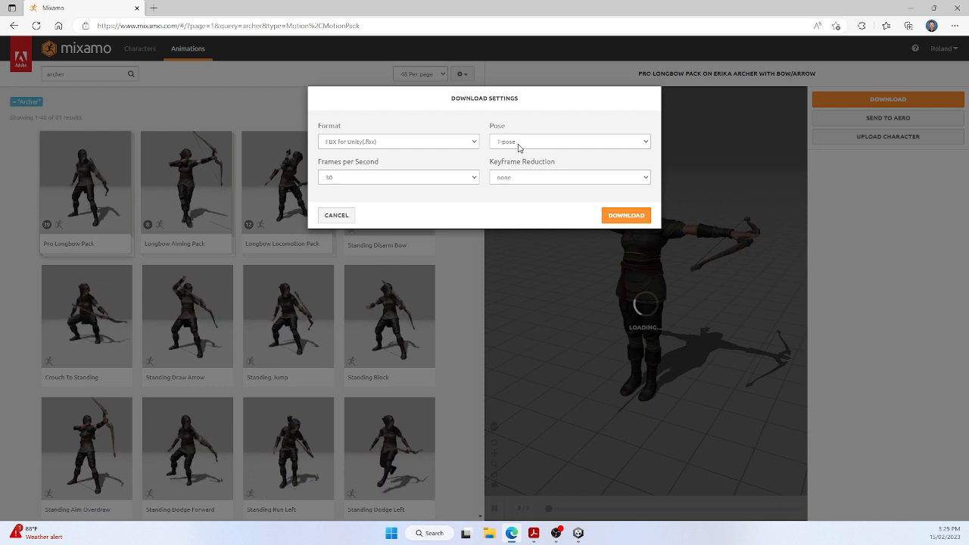
{"action": "left_click", "coordinate": [644, 144]}
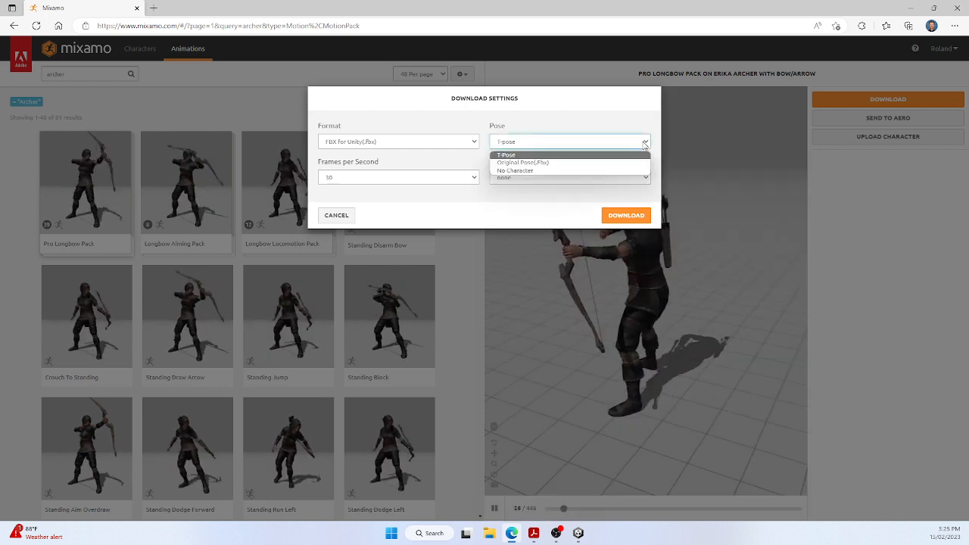
{"action": "left_click", "coordinate": [550, 163]}
{"action": "left_click", "coordinate": [646, 143]}
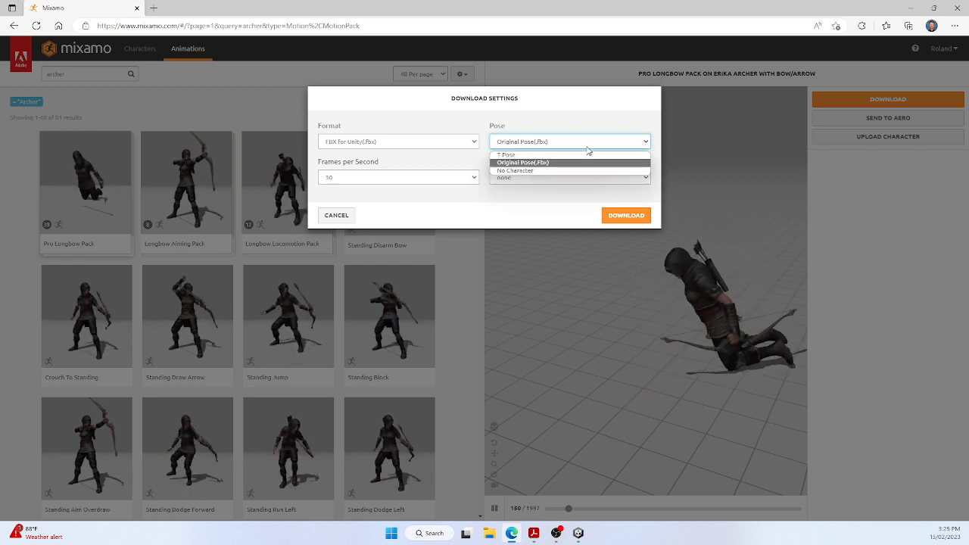
{"action": "left_click", "coordinate": [566, 156]}
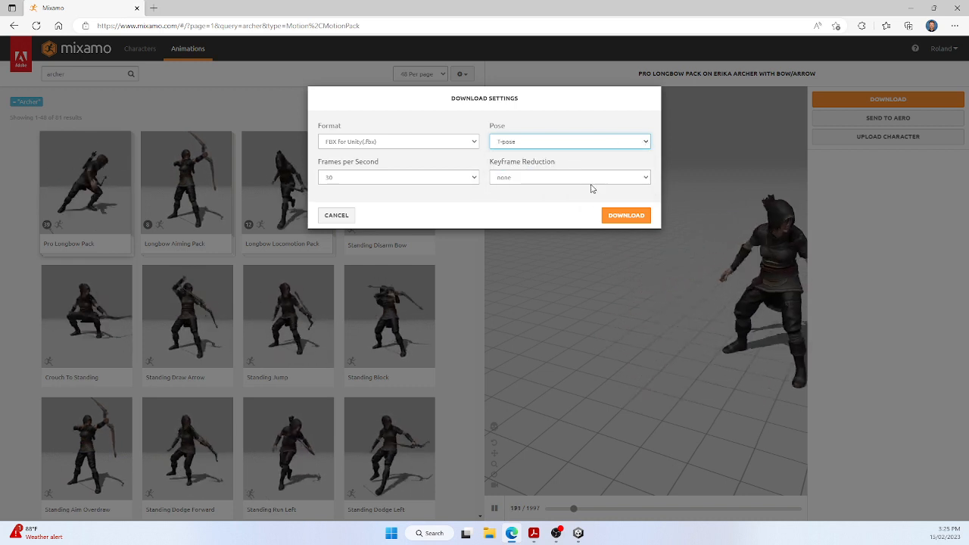
{"action": "left_click", "coordinate": [644, 177]}
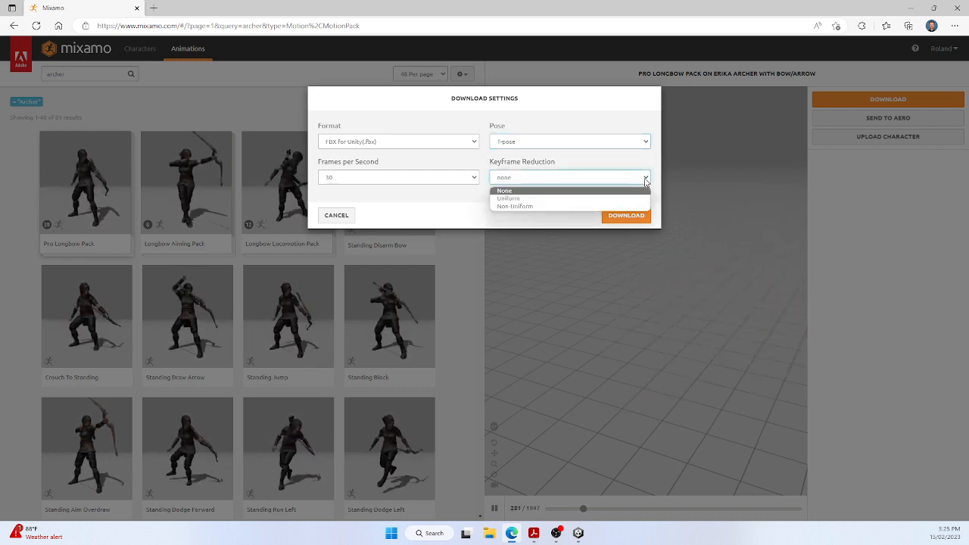
{"action": "left_click", "coordinate": [716, 180]}
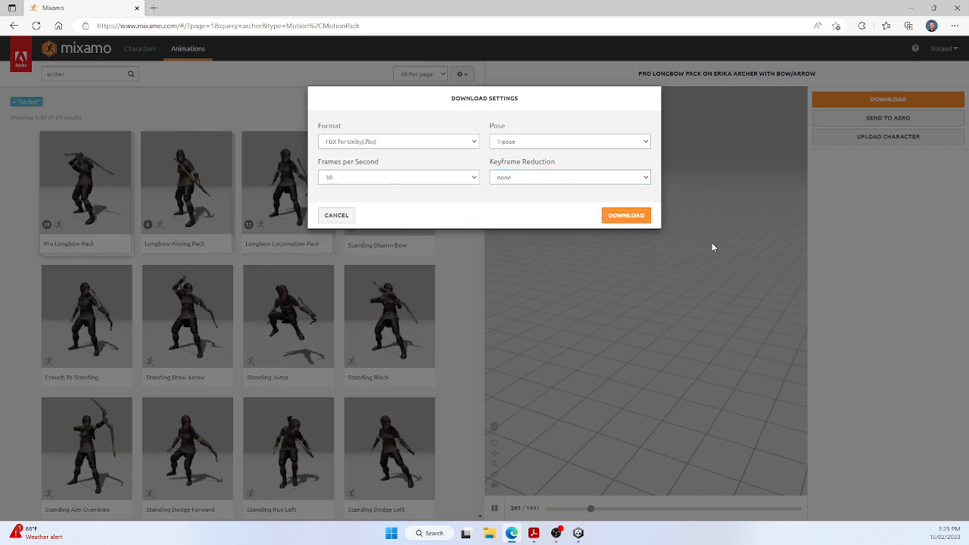
{"action": "left_click", "coordinate": [619, 217]}
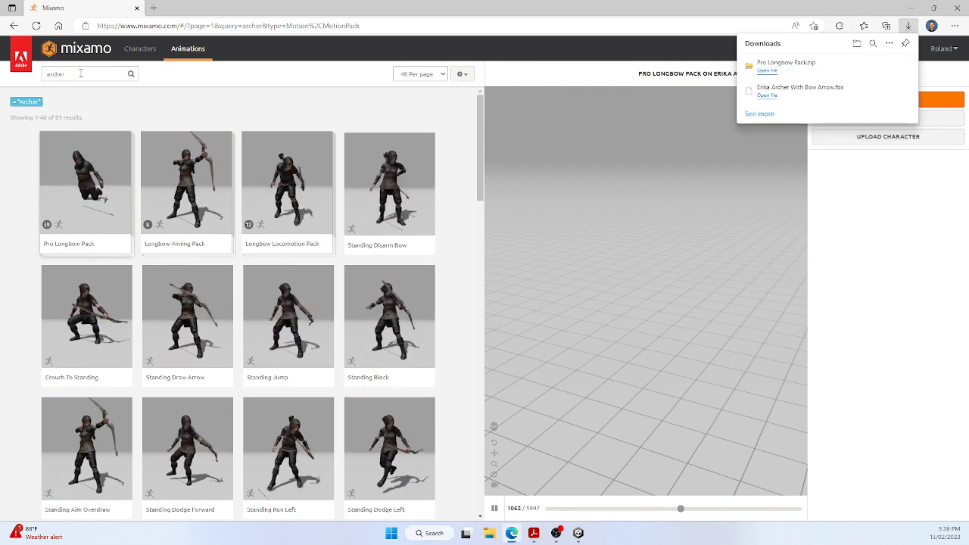
Download the Standing Draw Arrow animation as FBX for Unity with skin
{"action": "left_click", "coordinate": [81, 73]}
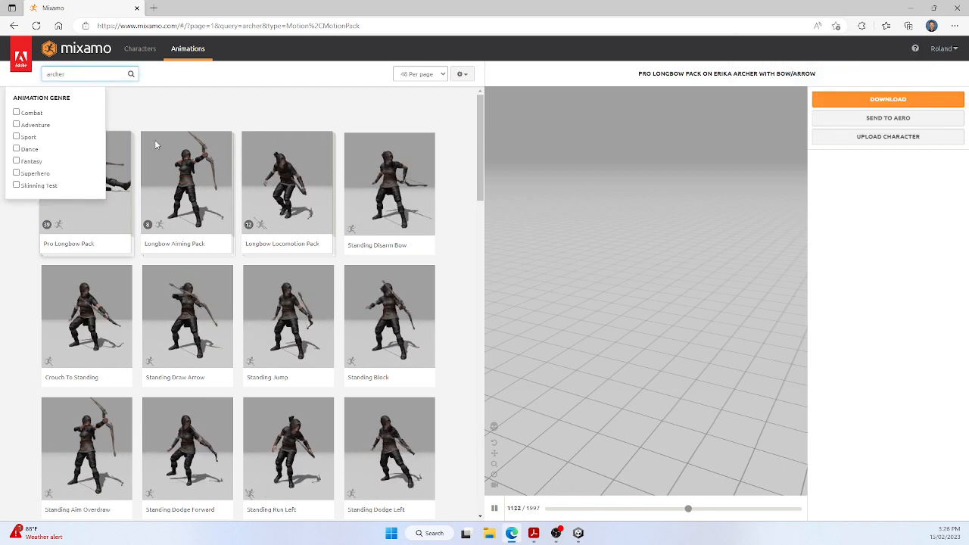
{"action": "left_click", "coordinate": [200, 325]}
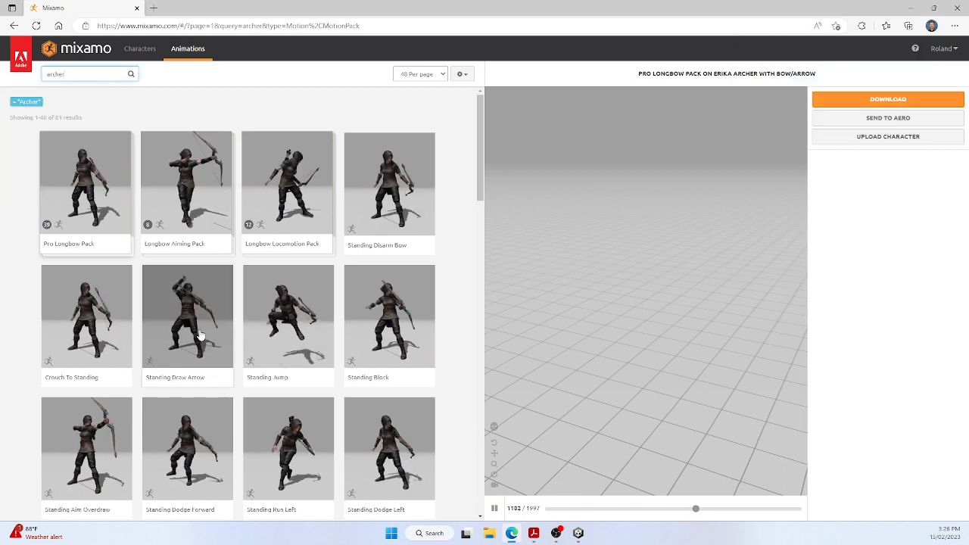
{"action": "left_click", "coordinate": [904, 103]}
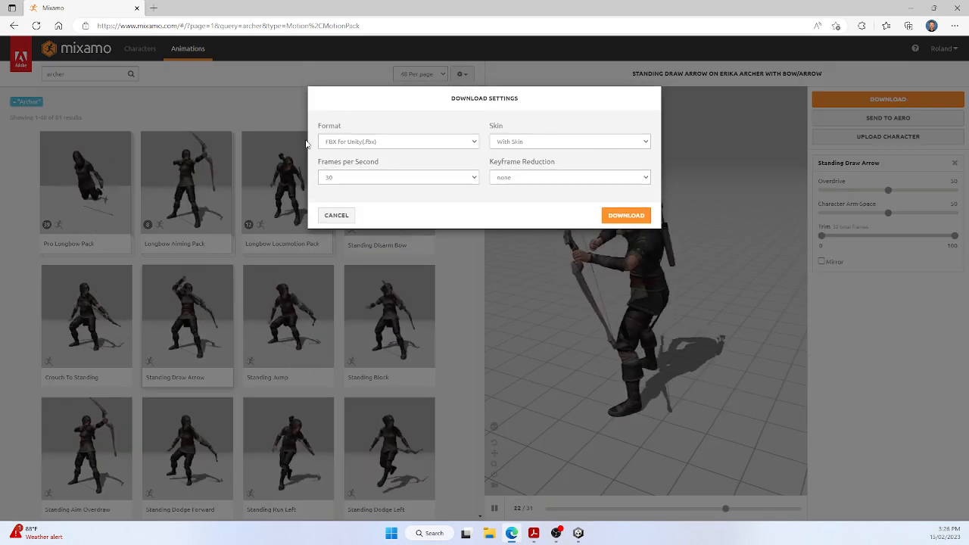
{"action": "left_click", "coordinate": [625, 215]}
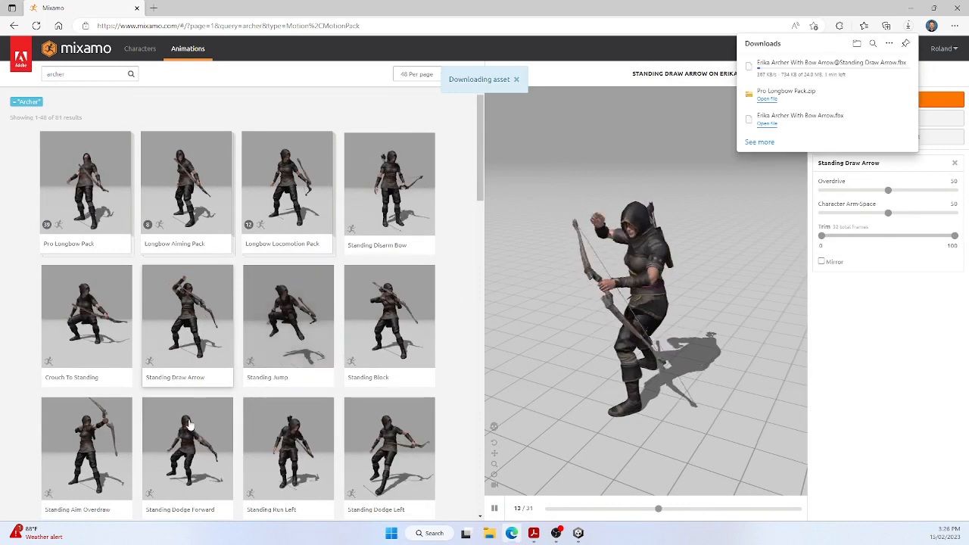
Download the Standing Aim Overdraw animation in FBX for Unity format without skin
{"action": "left_click", "coordinate": [75, 448]}
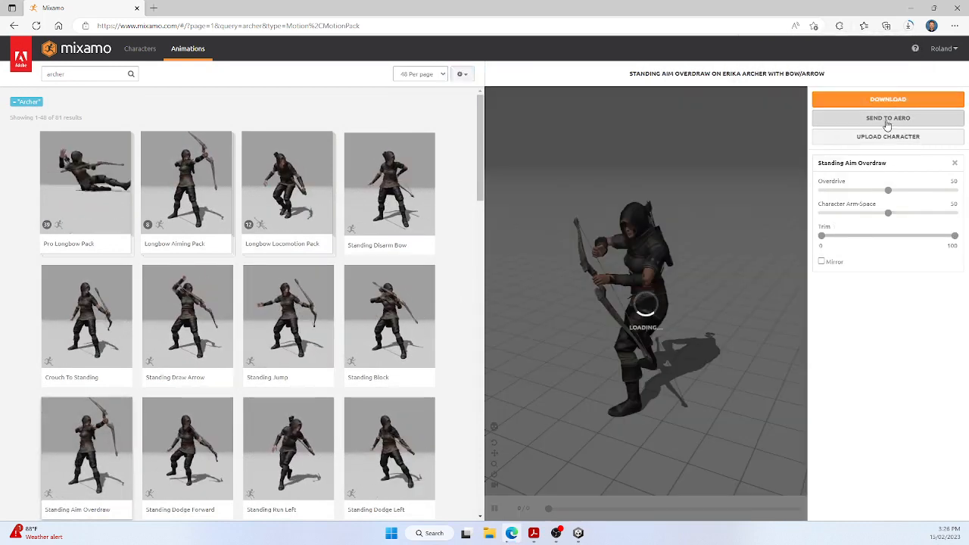
{"action": "left_click", "coordinate": [901, 104]}
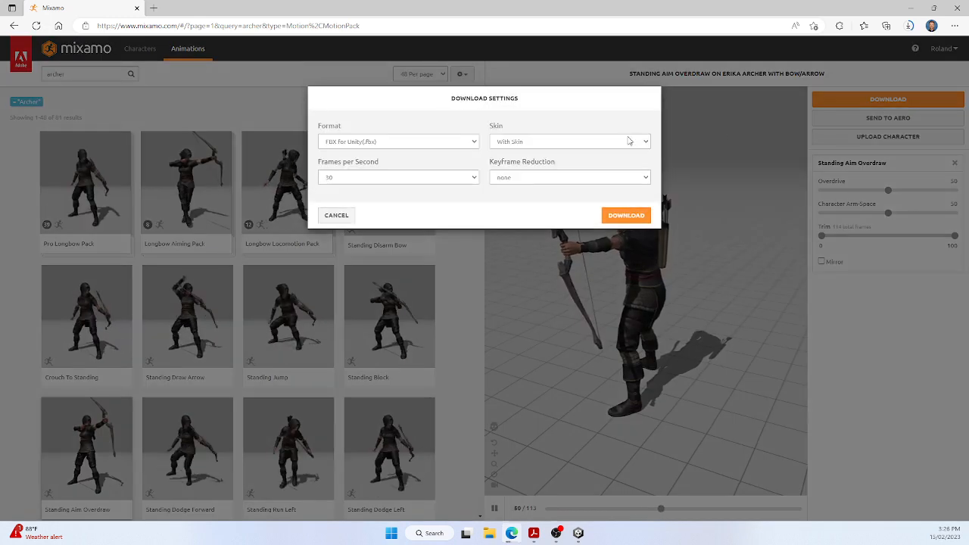
{"action": "left_click", "coordinate": [536, 141]}
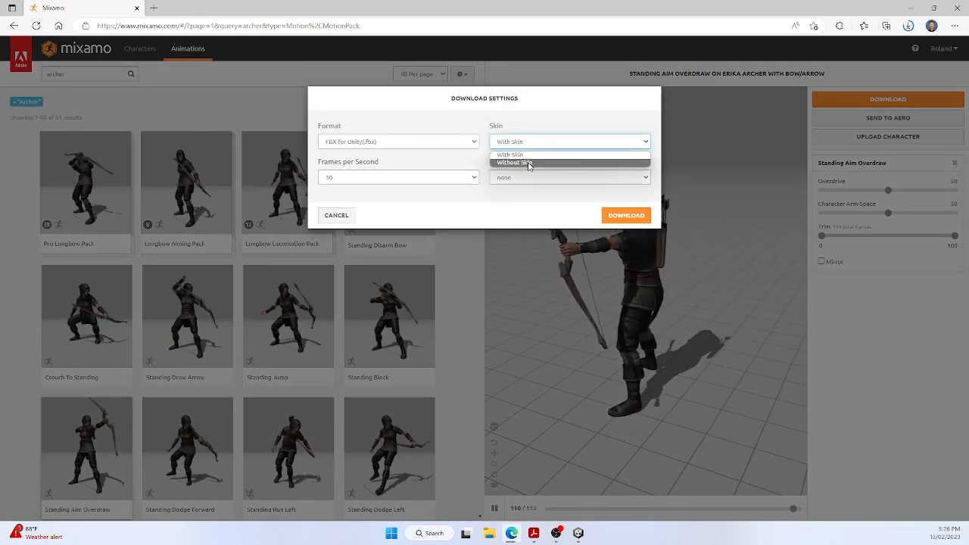
{"action": "left_click", "coordinate": [526, 165]}
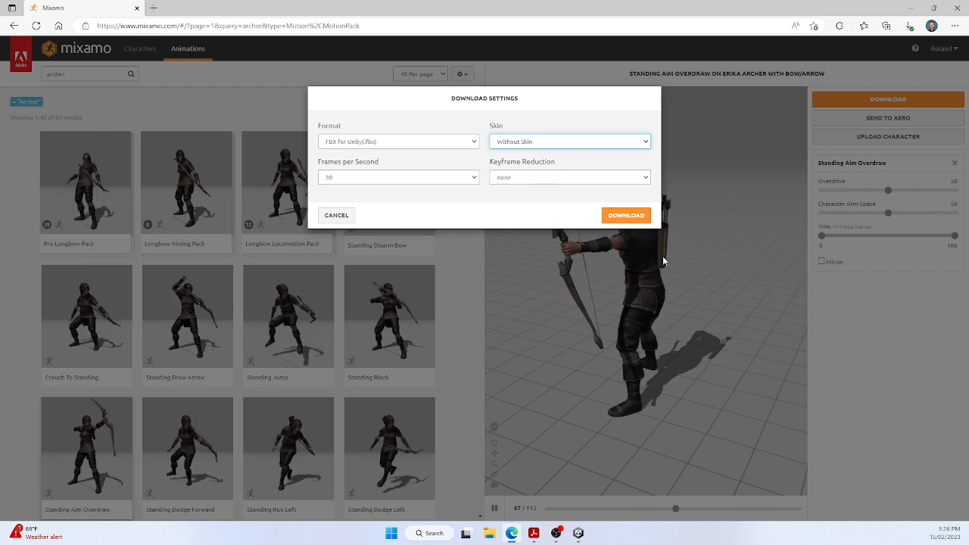
{"action": "left_click", "coordinate": [628, 215]}
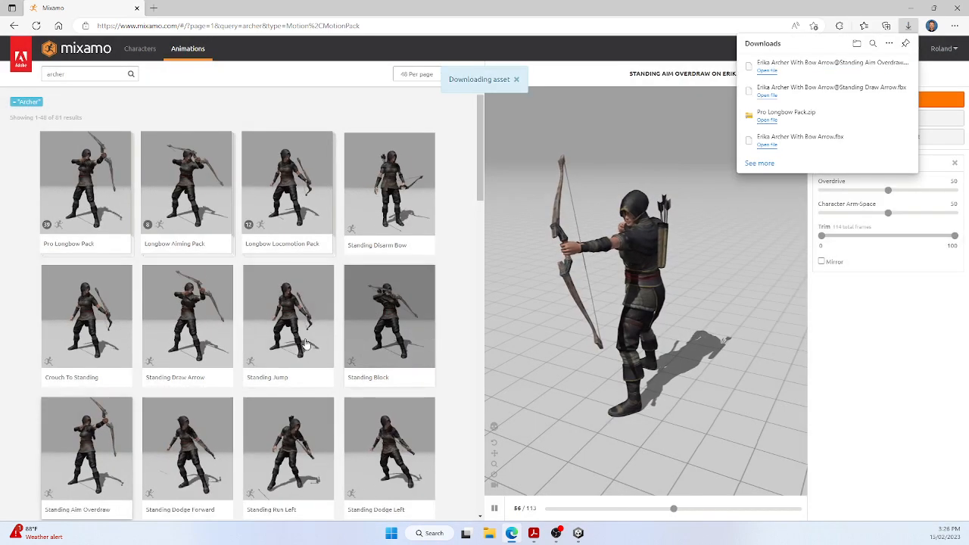
Download the Standing Draw Arrow animation again in FBX for Unity format, this time without skin
{"action": "left_click", "coordinate": [188, 308]}
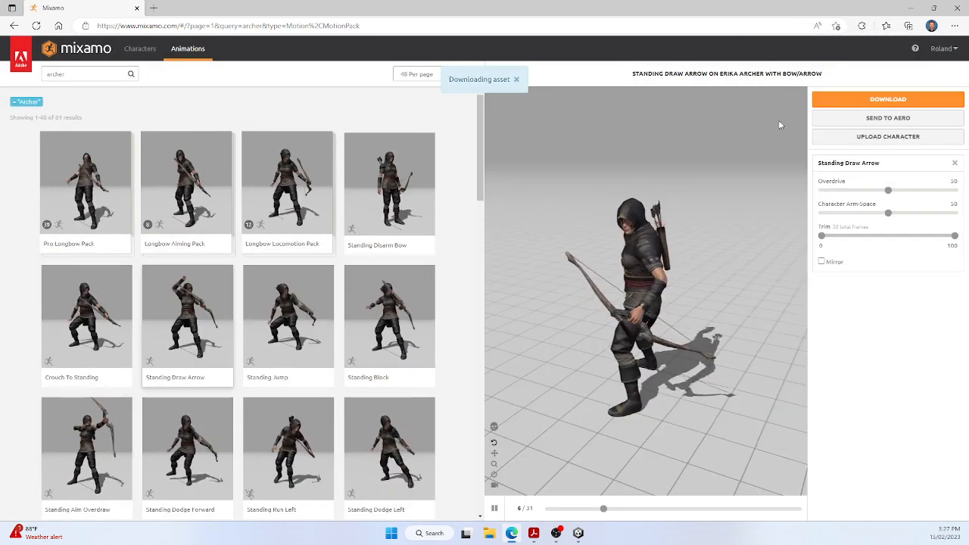
{"action": "left_click", "coordinate": [868, 99]}
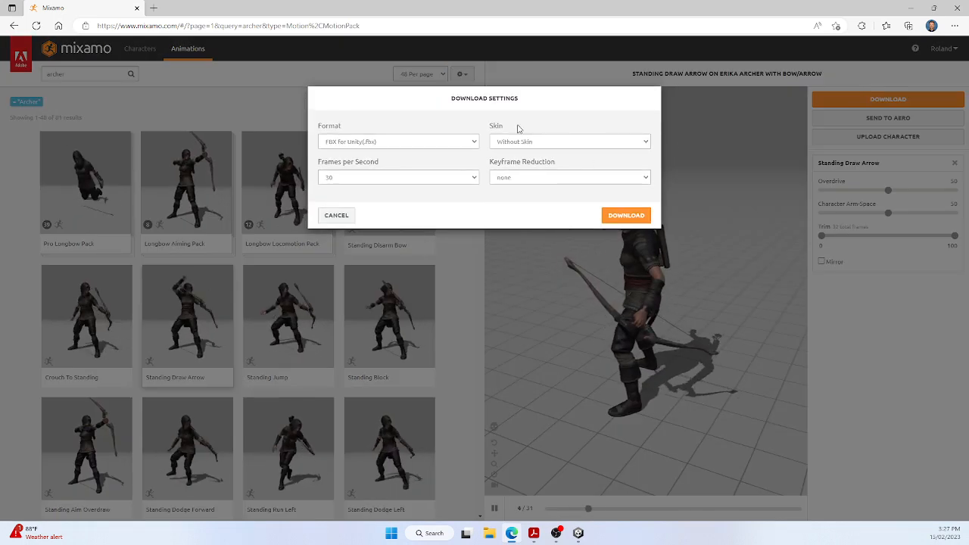
{"action": "left_click", "coordinate": [629, 215]}
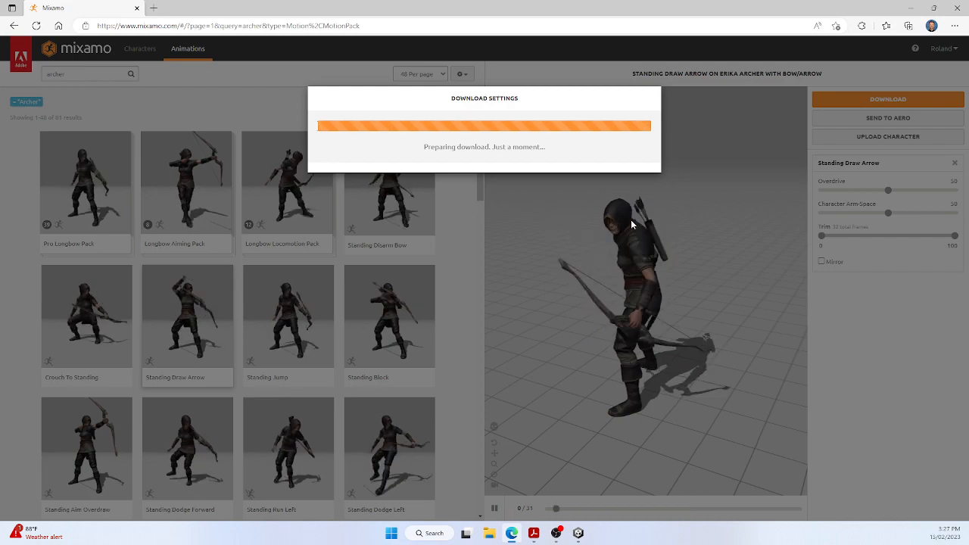
Set the Crouch Walk Forward animation to In Place and download it in FBX for Unity format without skin
{"action": "scroll", "coordinate": [424, 310], "scroll_direction": "down", "scroll_amount": 3}
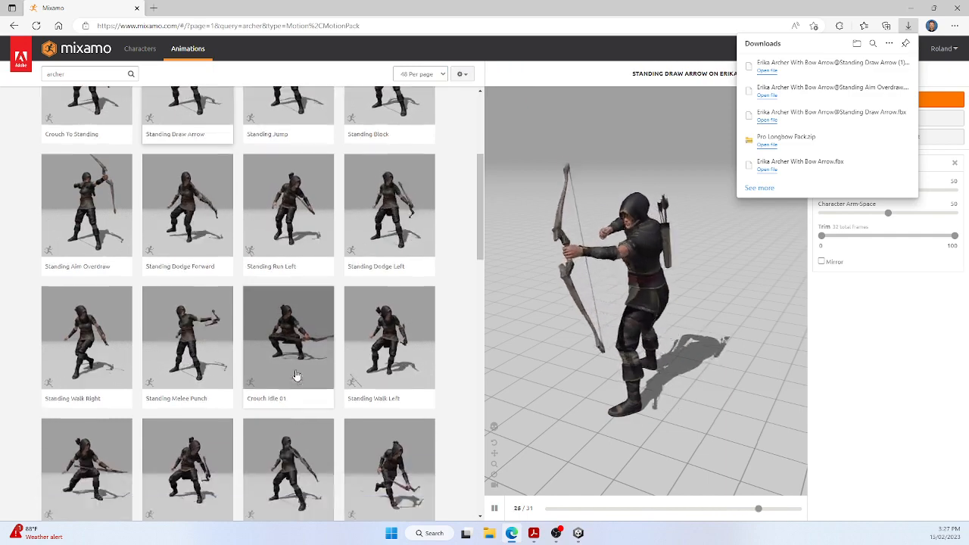
{"action": "scroll", "coordinate": [297, 377], "scroll_direction": "down", "scroll_amount": 3}
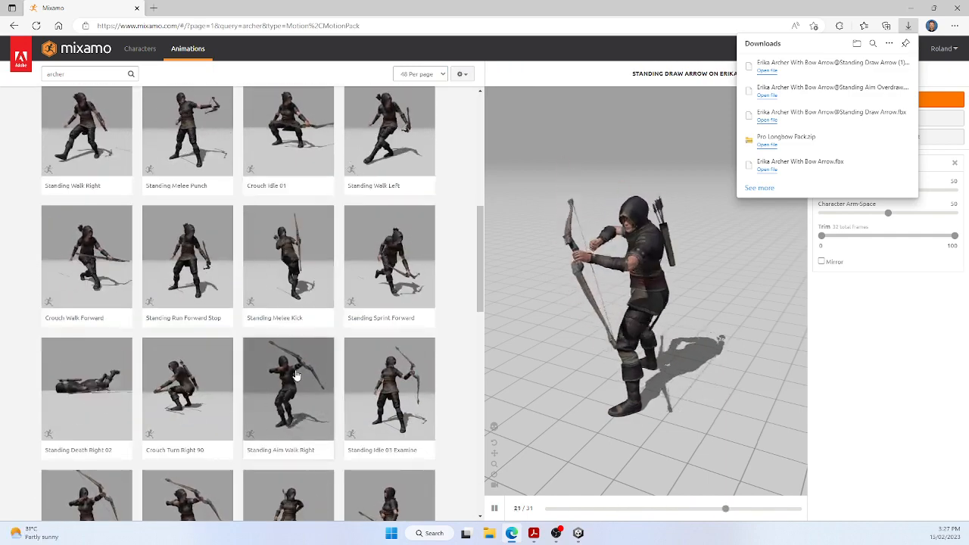
{"action": "left_click", "coordinate": [88, 251]}
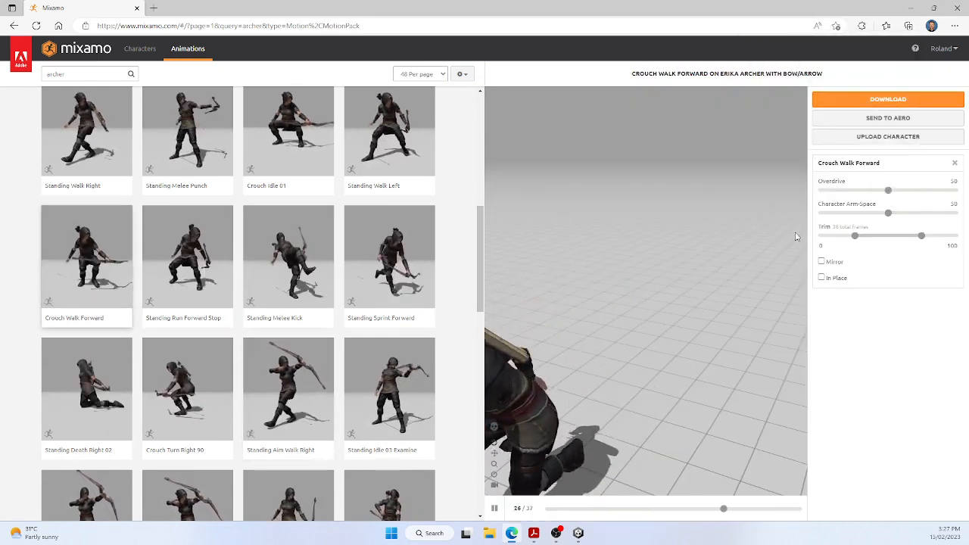
{"action": "left_click", "coordinate": [823, 278]}
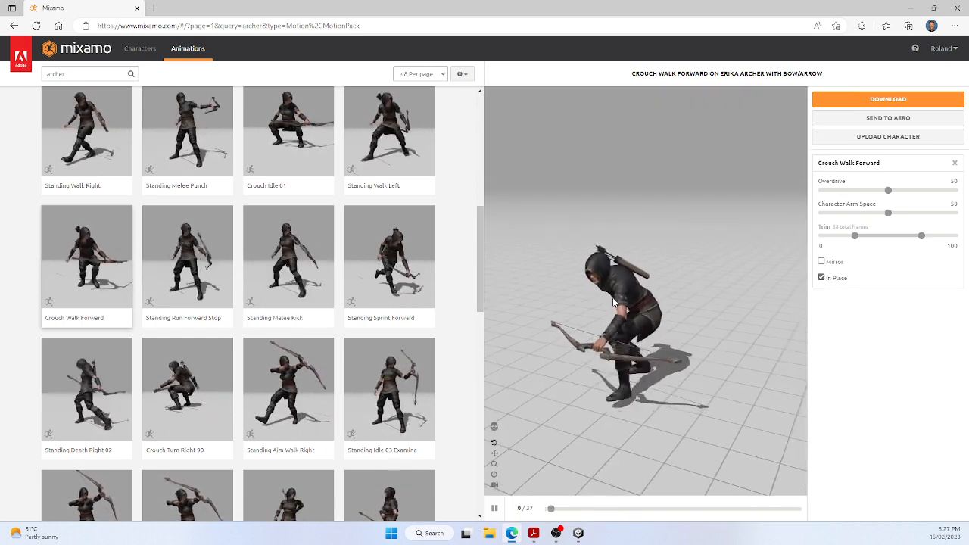
{"action": "left_click", "coordinate": [878, 101]}
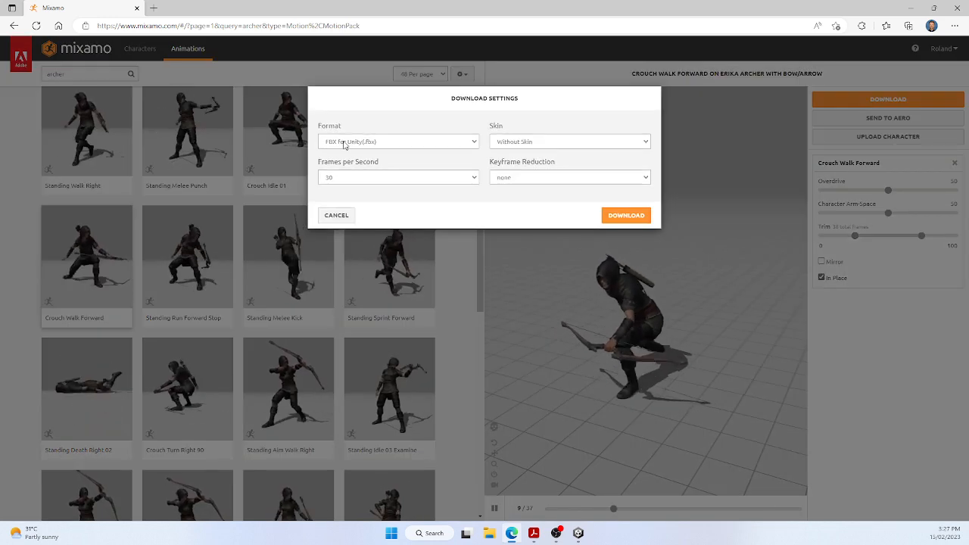
{"action": "left_click", "coordinate": [625, 218]}
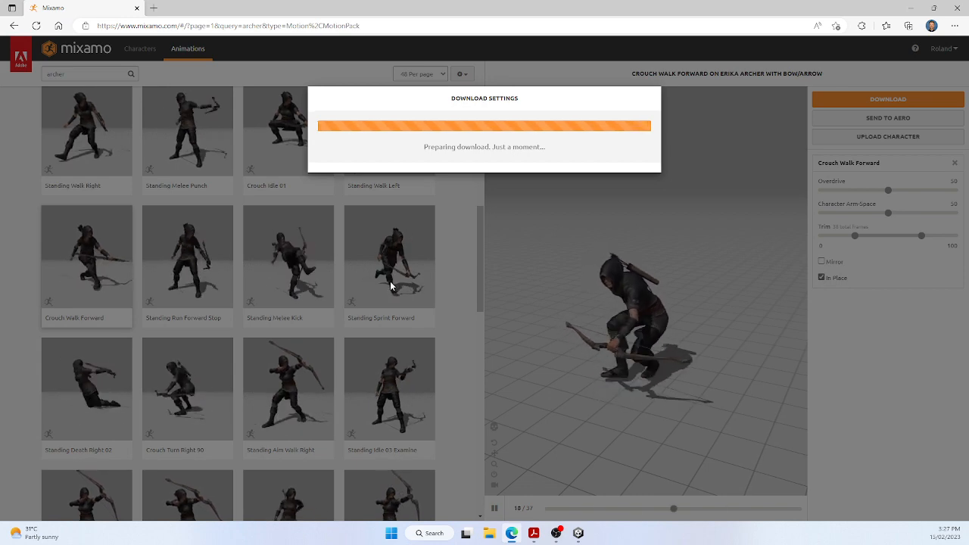
Look through the remaining archer animations in the search results for other useful bow movements
{"action": "scroll", "coordinate": [391, 286], "scroll_direction": "down", "scroll_amount": 2}
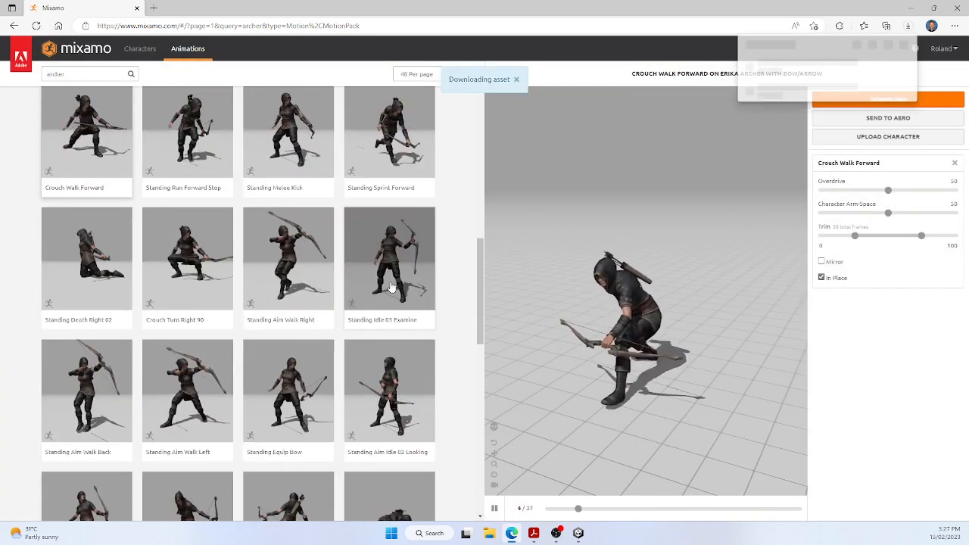
{"action": "scroll", "coordinate": [391, 287], "scroll_direction": "down", "scroll_amount": 2}
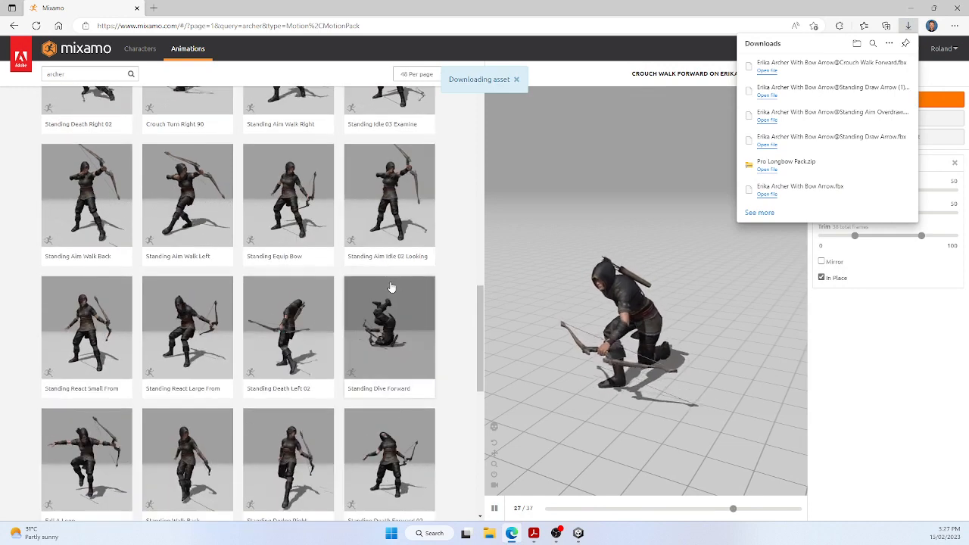
{"action": "scroll", "coordinate": [391, 286], "scroll_direction": "down", "scroll_amount": 1}
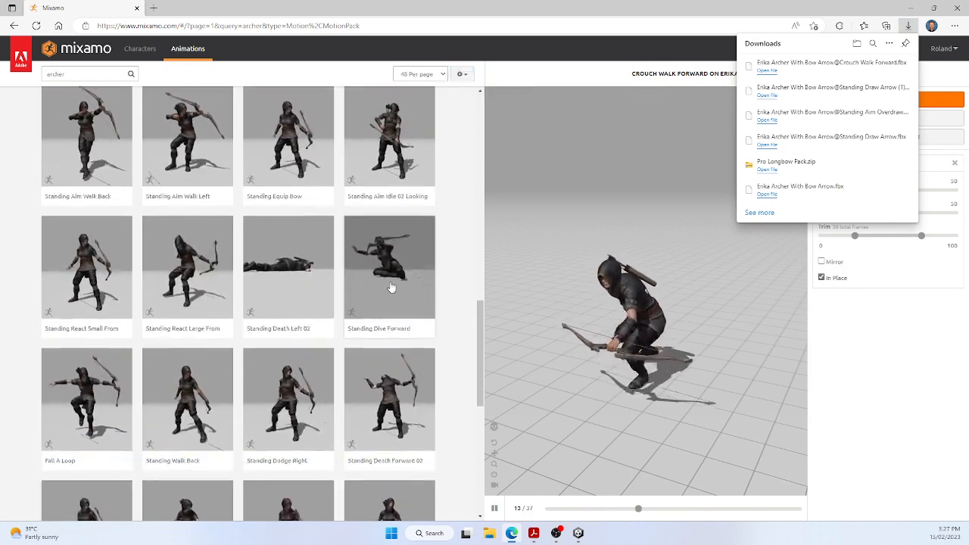
{"action": "scroll", "coordinate": [391, 286], "scroll_direction": "down", "scroll_amount": 1}
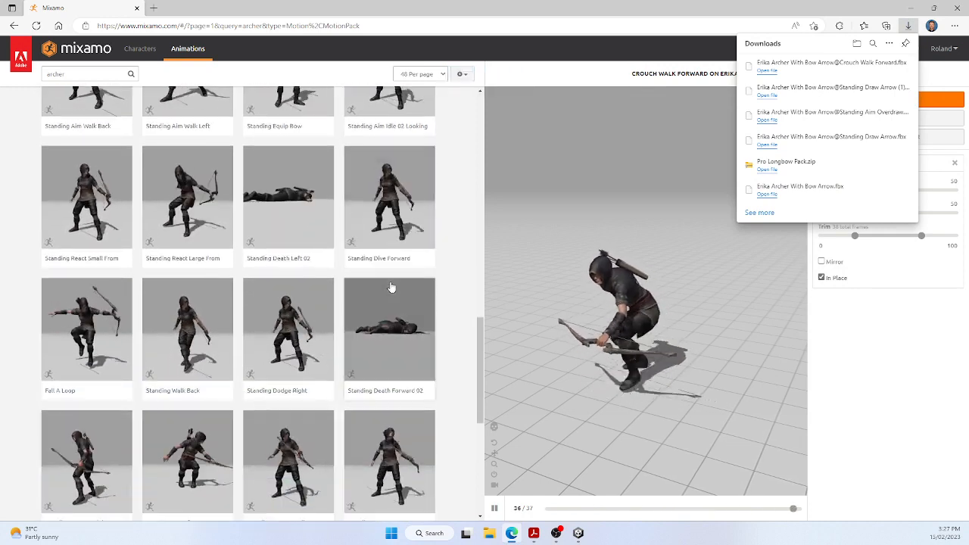
{"action": "scroll", "coordinate": [390, 286], "scroll_direction": "down", "scroll_amount": 2}
{"action": "scroll", "coordinate": [391, 286], "scroll_direction": "down", "scroll_amount": 1}
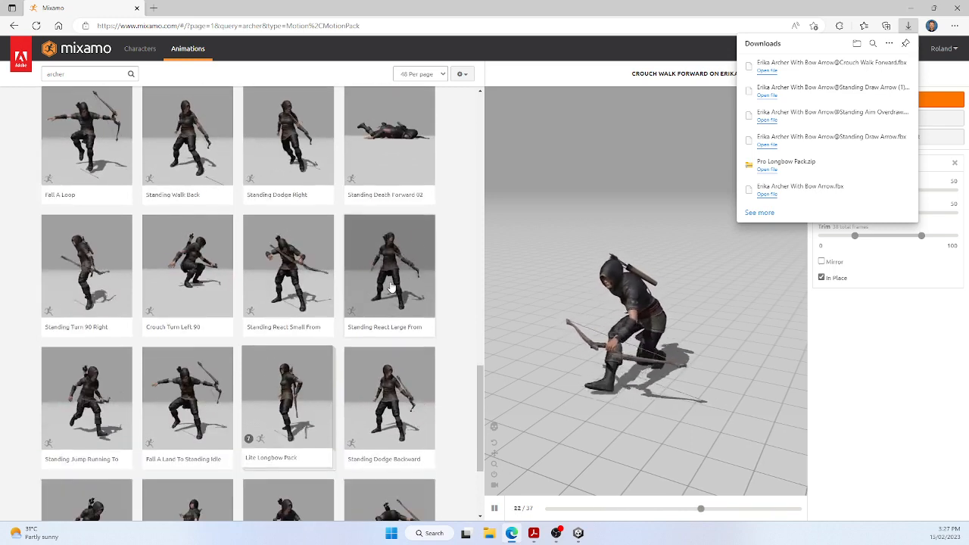
{"action": "scroll", "coordinate": [390, 286], "scroll_direction": "down", "scroll_amount": 2}
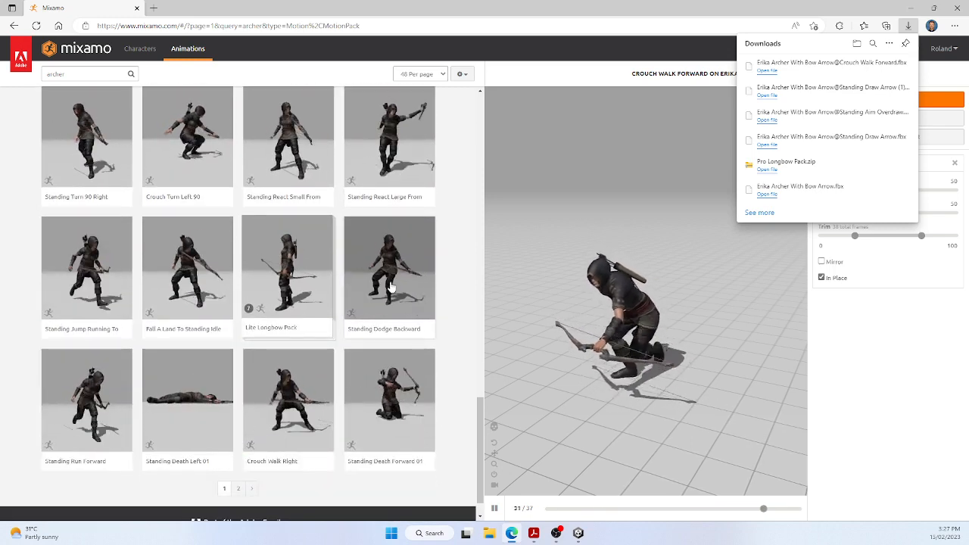
{"action": "scroll", "coordinate": [385, 283], "scroll_direction": "up", "scroll_amount": 18}
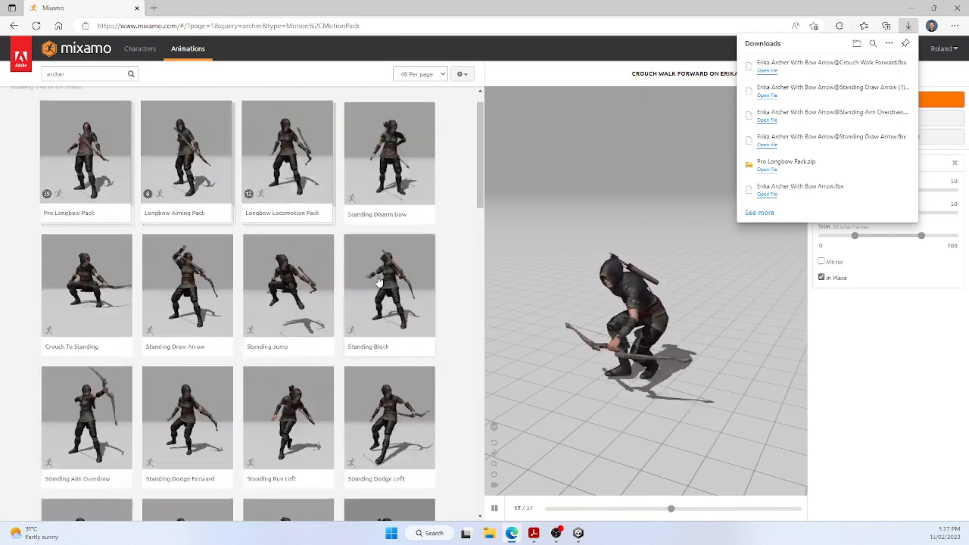
{"action": "scroll", "coordinate": [379, 282], "scroll_direction": "up", "scroll_amount": 1}
Replace the archer search term with "recoil" to search the animations
{"action": "left_click", "coordinate": [89, 76]}
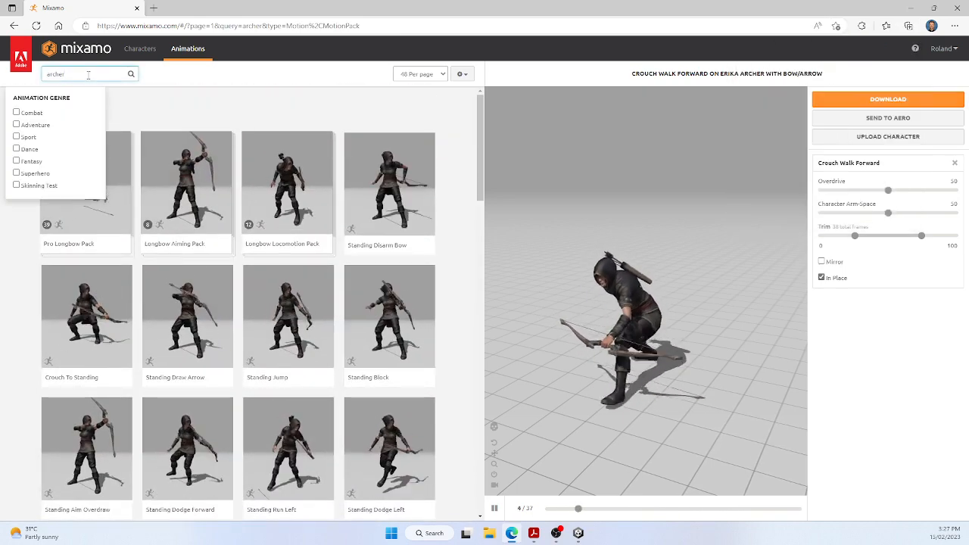
{"action": "key", "text": "BackSpace"}
{"action": "key", "text": "BackSpace"}
{"action": "key", "text": "BackSpace"}
{"action": "key", "text": "BackSpace"}
{"action": "key", "text": "BackSpace"}
{"action": "key", "text": "BackSpace"}
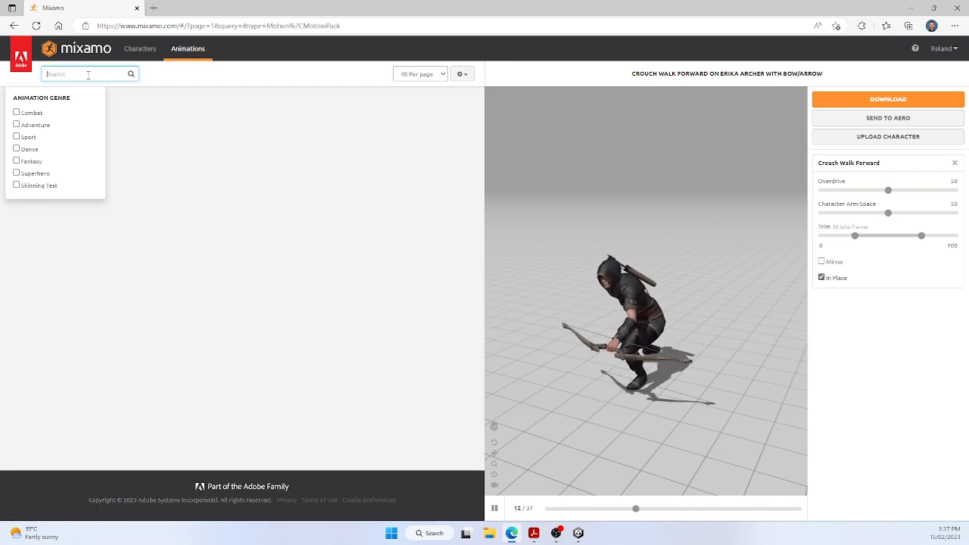
{"action": "type", "text": "reco"}
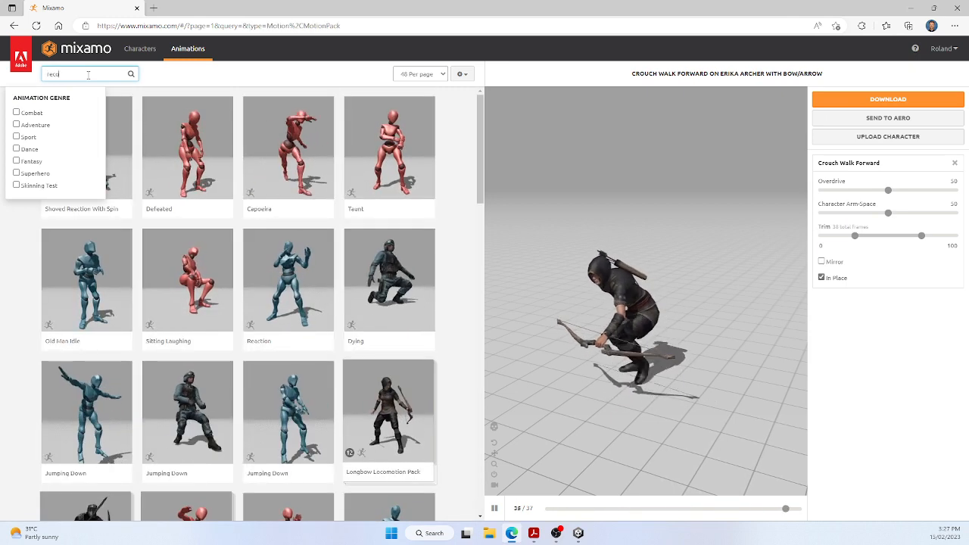
{"action": "type", "text": "il"}
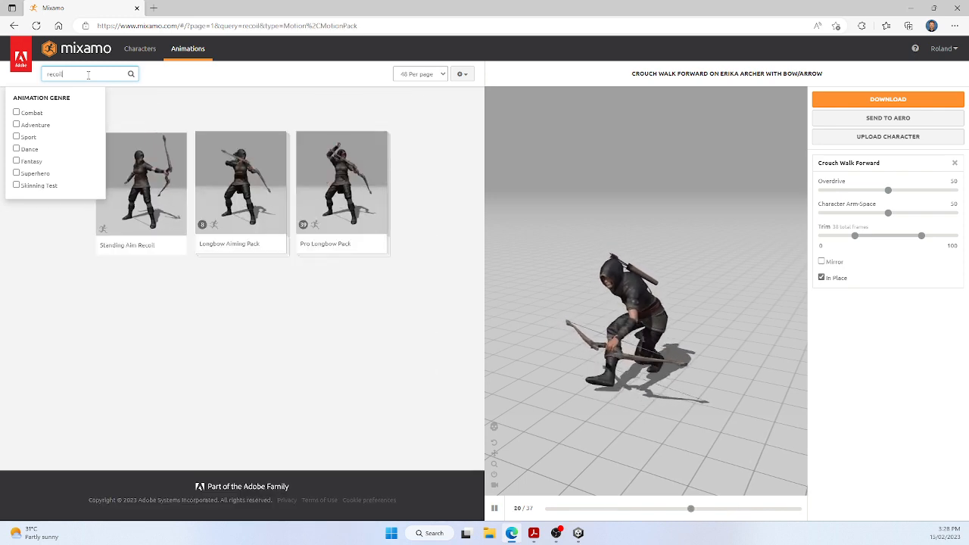
Download the Standing Aim Recoil animation in FBX for Unity format without skin
{"action": "left_click", "coordinate": [138, 183]}
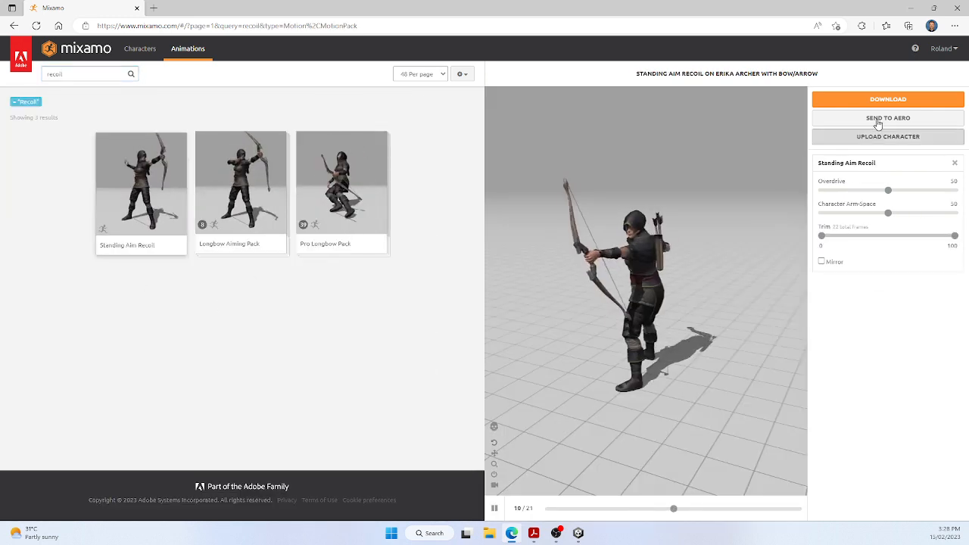
{"action": "left_click", "coordinate": [890, 100]}
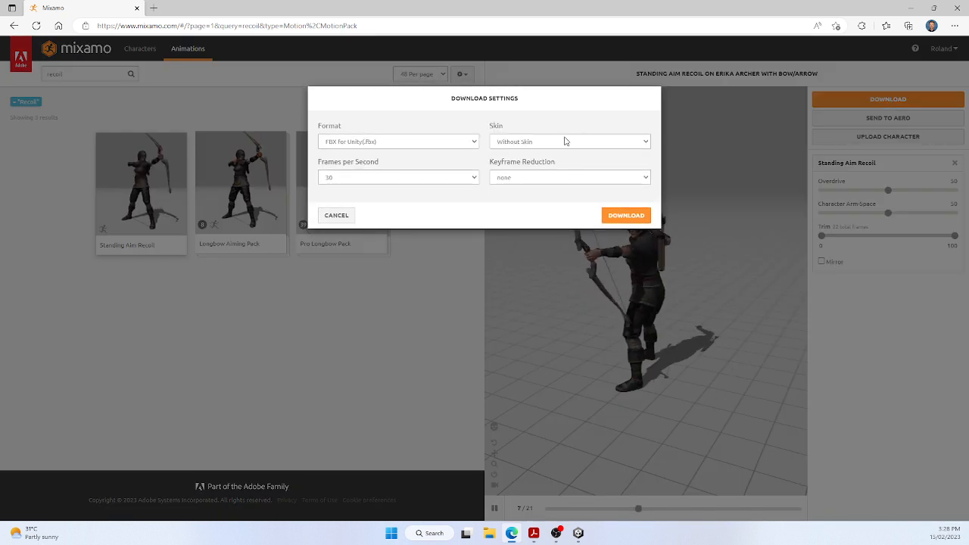
{"action": "left_click", "coordinate": [620, 216]}
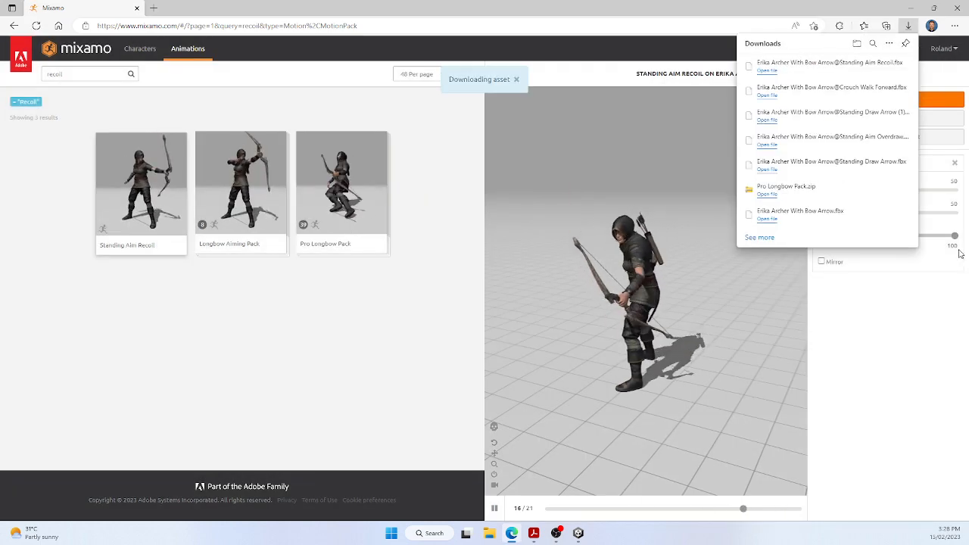
Show the downloaded files in the Downloads folder, move that window aside, and open a second File Explorer window
{"action": "left_click", "coordinate": [858, 46]}
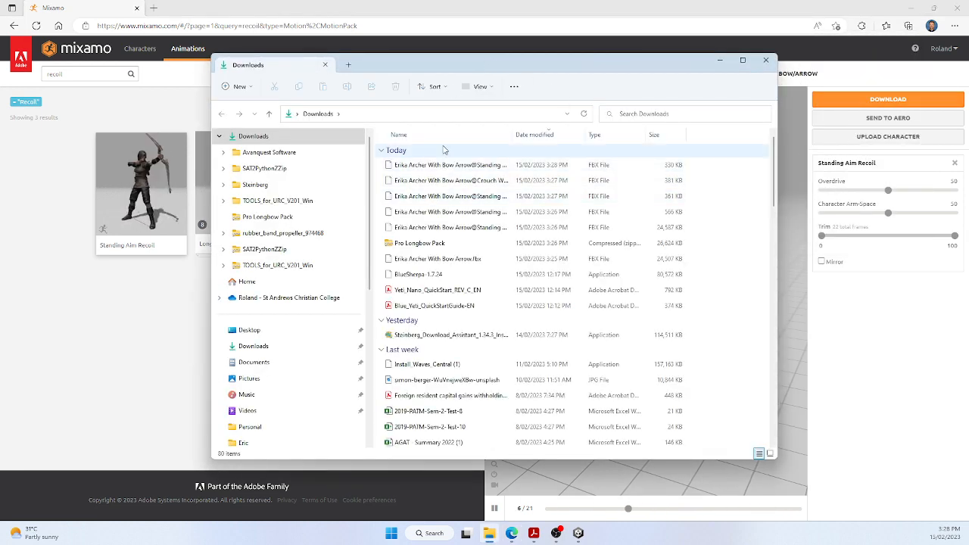
{"action": "left_click_drag", "start_coordinate": [503, 63], "coordinate": [679, 65]}
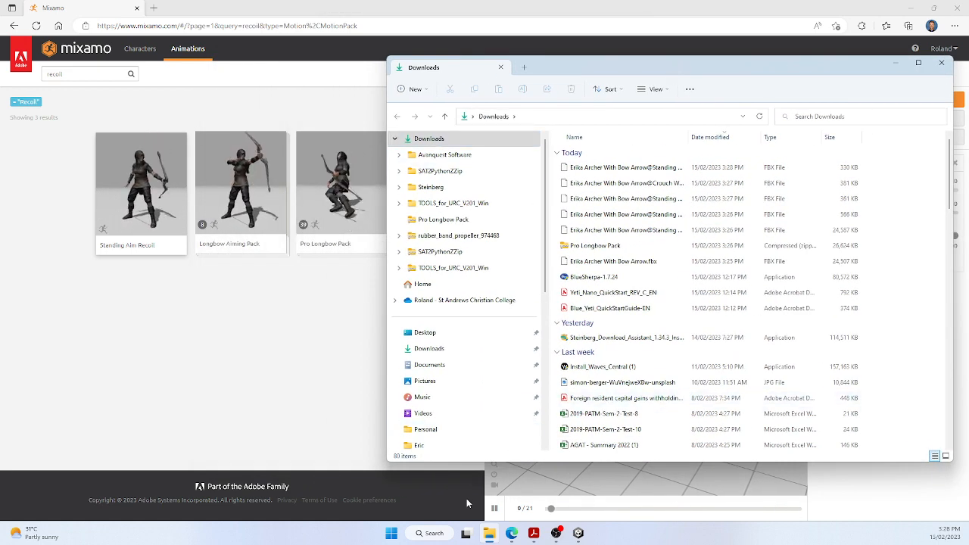
{"action": "right_click", "coordinate": [492, 534]}
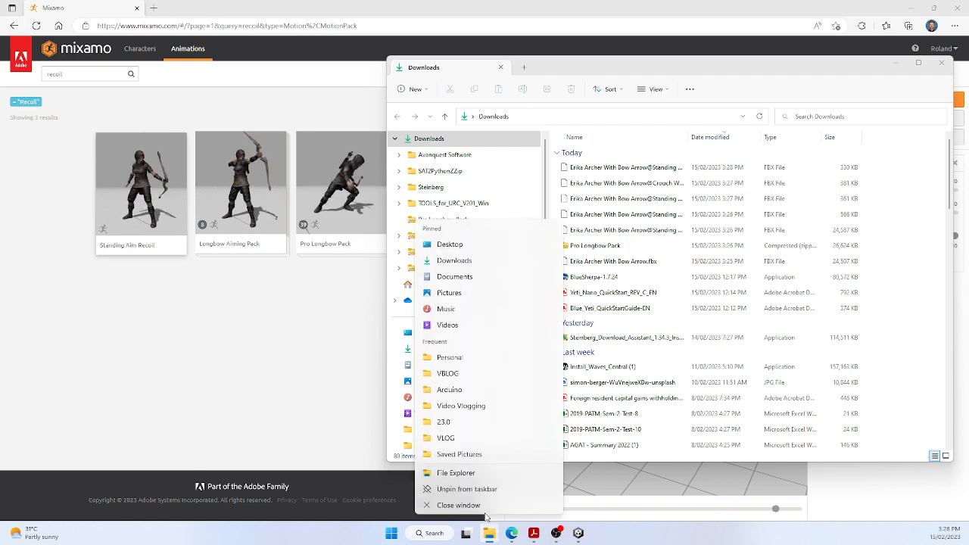
{"action": "left_click", "coordinate": [462, 473]}
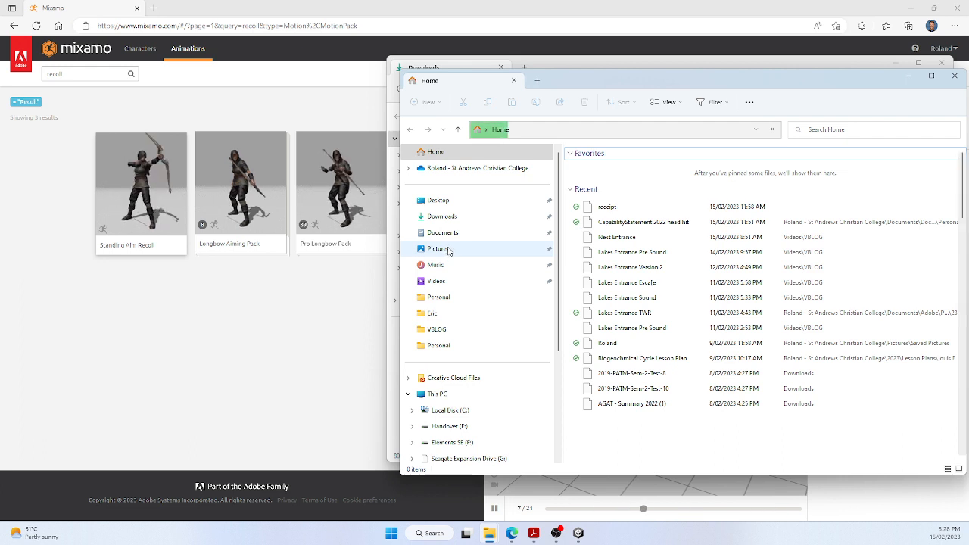
Open the Unity folder inside Pictures in the new File Explorer window
{"action": "left_click", "coordinate": [438, 250]}
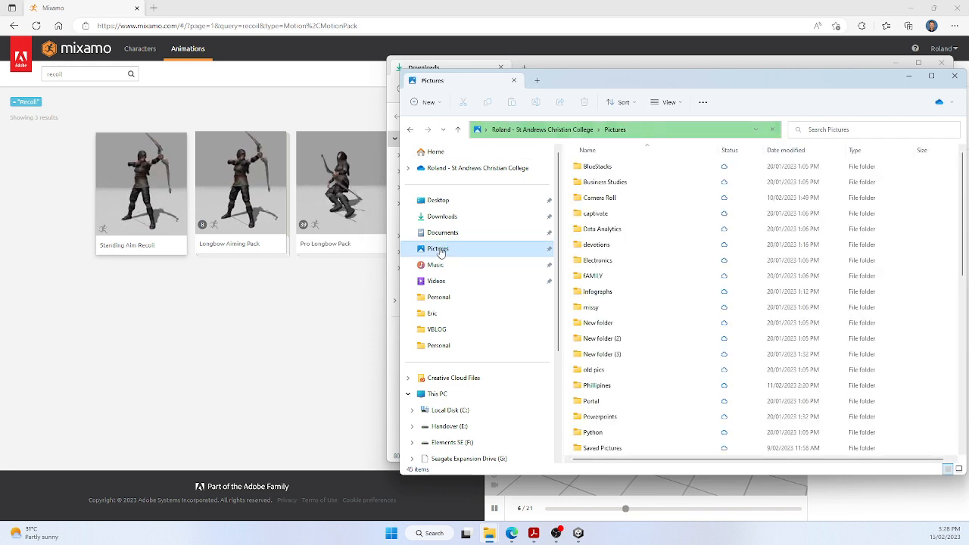
{"action": "scroll", "coordinate": [643, 264], "scroll_direction": "down", "scroll_amount": 5}
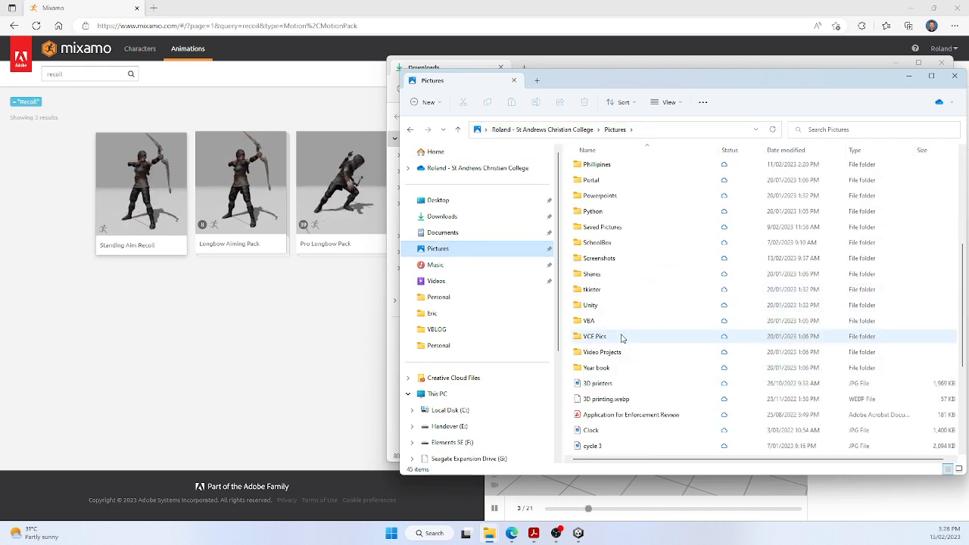
{"action": "left_click", "coordinate": [593, 305]}
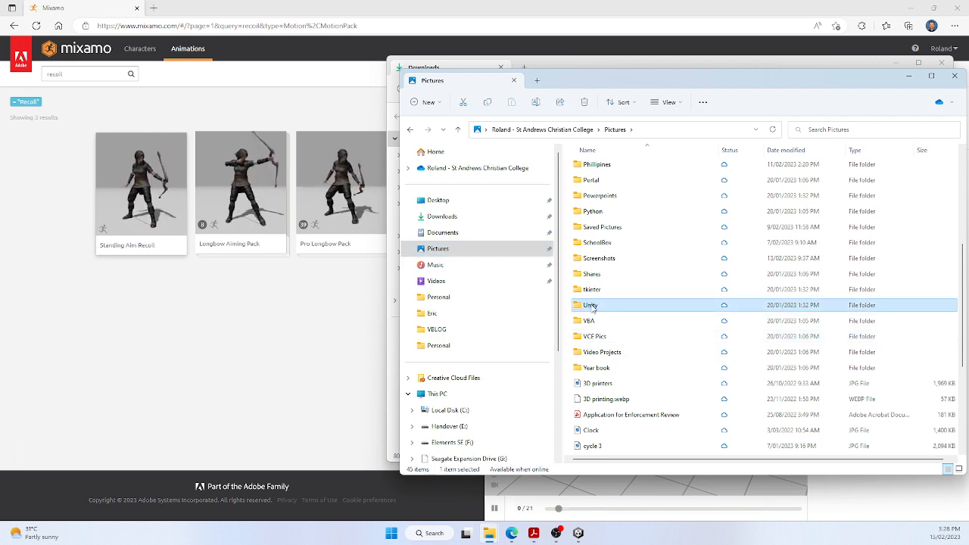
{"action": "double_click", "coordinate": [592, 306]}
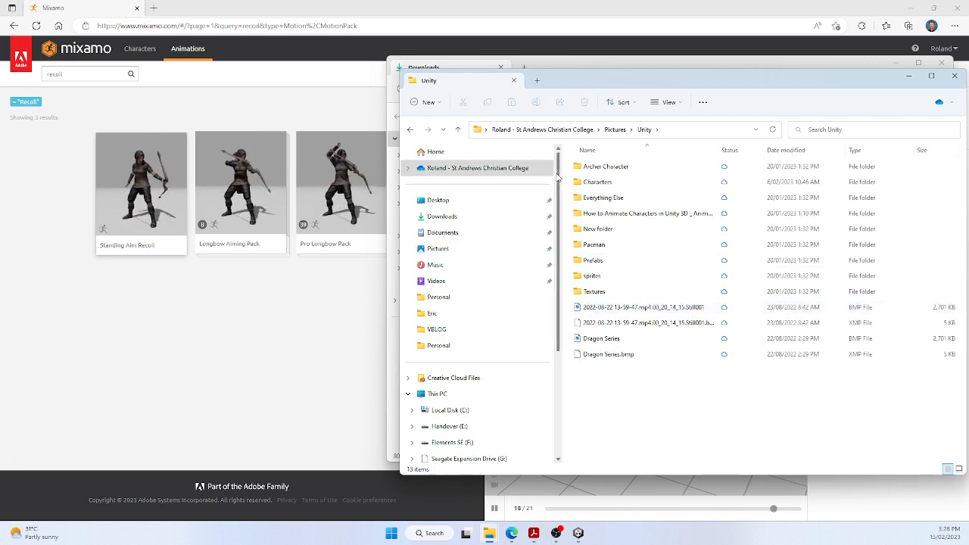
Create a folder named Demo Archer in the Unity folder and open it
{"action": "left_click", "coordinate": [429, 102]}
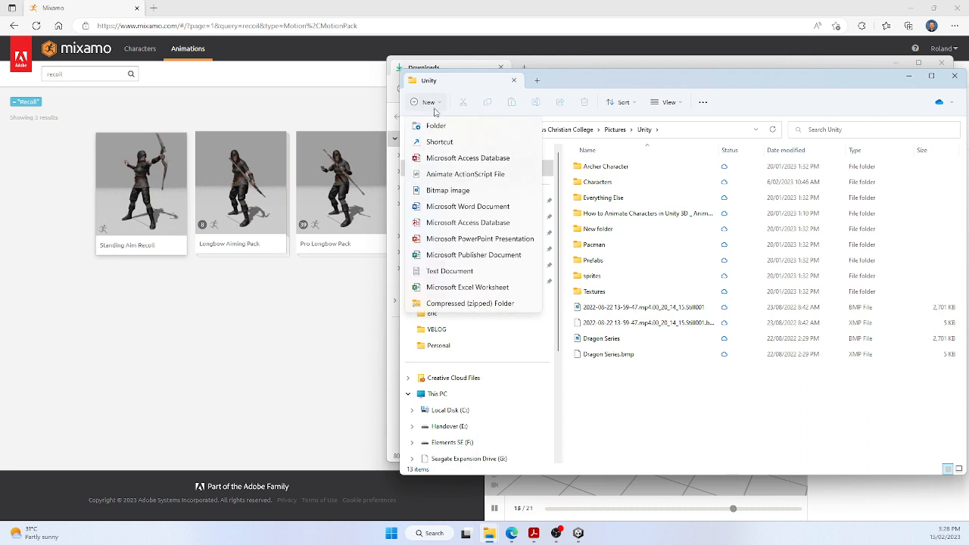
{"action": "left_click", "coordinate": [436, 127]}
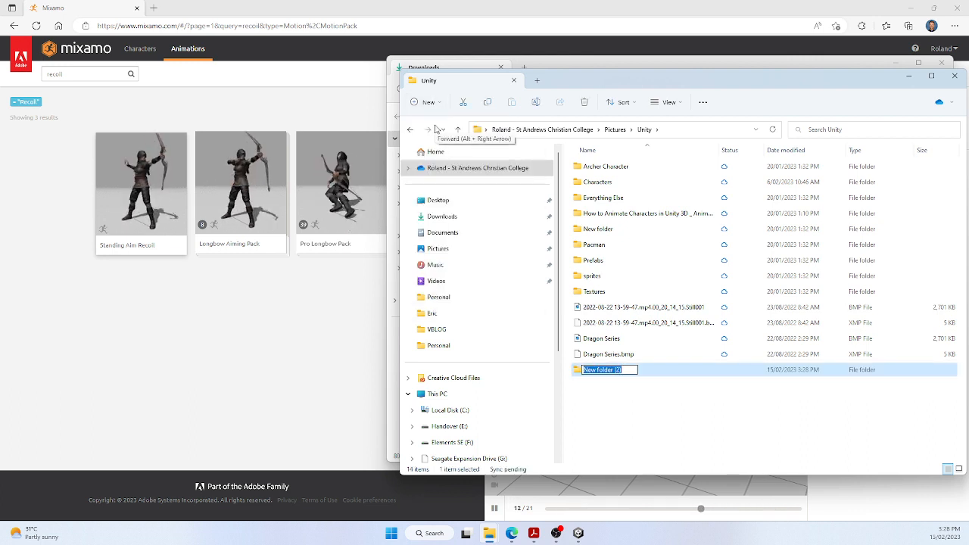
{"action": "type", "text": "Dem Archer"}
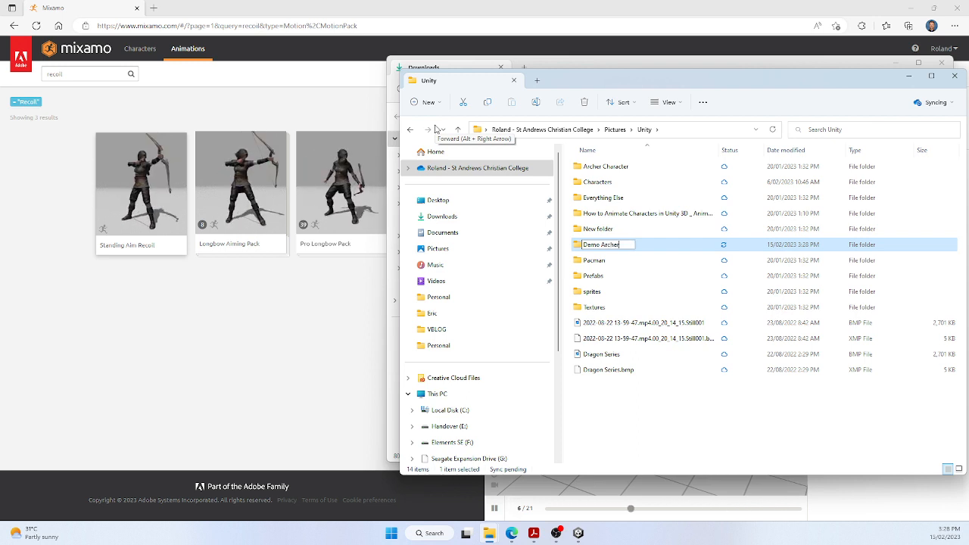
{"action": "double_click", "coordinate": [597, 245]}
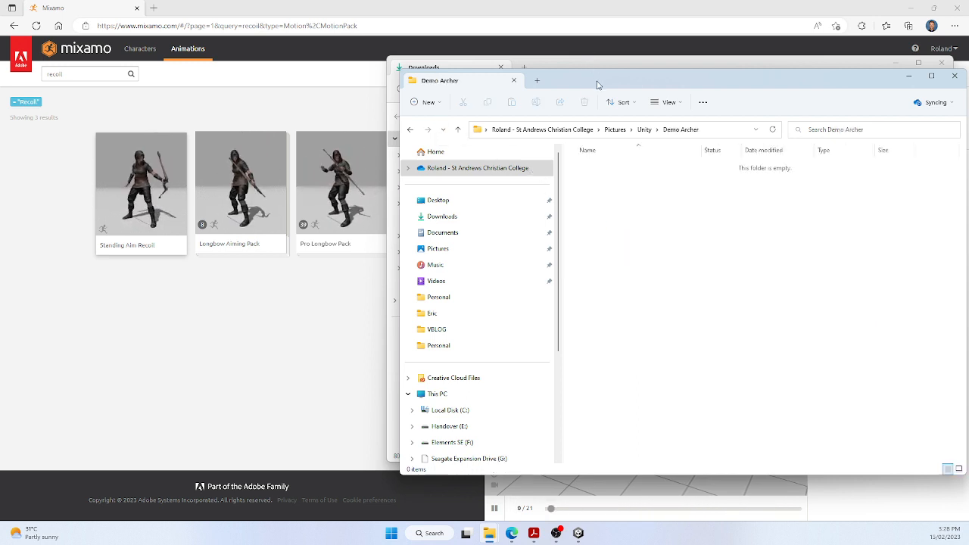
Place the Demo Archer and Downloads windows side by side and move Erika Archer With Bow Arrow.fbx into Demo Archer
{"action": "left_click_drag", "start_coordinate": [597, 85], "coordinate": [322, 97]}
{"action": "left_click_drag", "start_coordinate": [753, 71], "coordinate": [868, 89]}
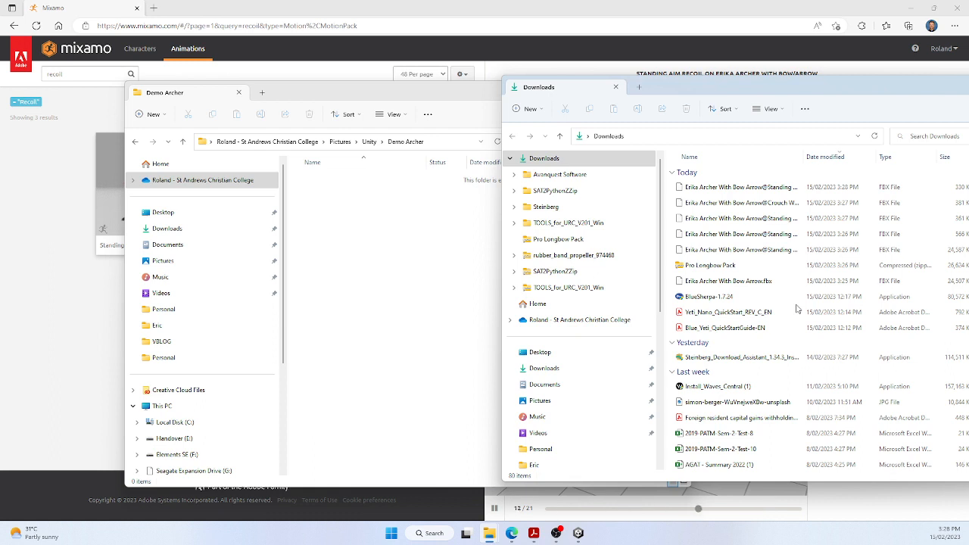
{"action": "left_click", "coordinate": [722, 283]}
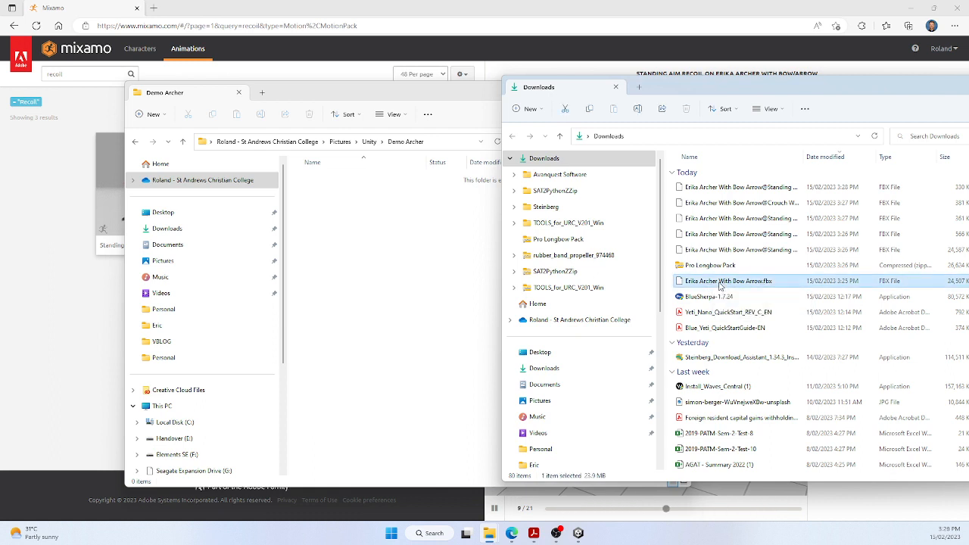
{"action": "left_click_drag", "start_coordinate": [349, 225], "coordinate": [351, 227]}
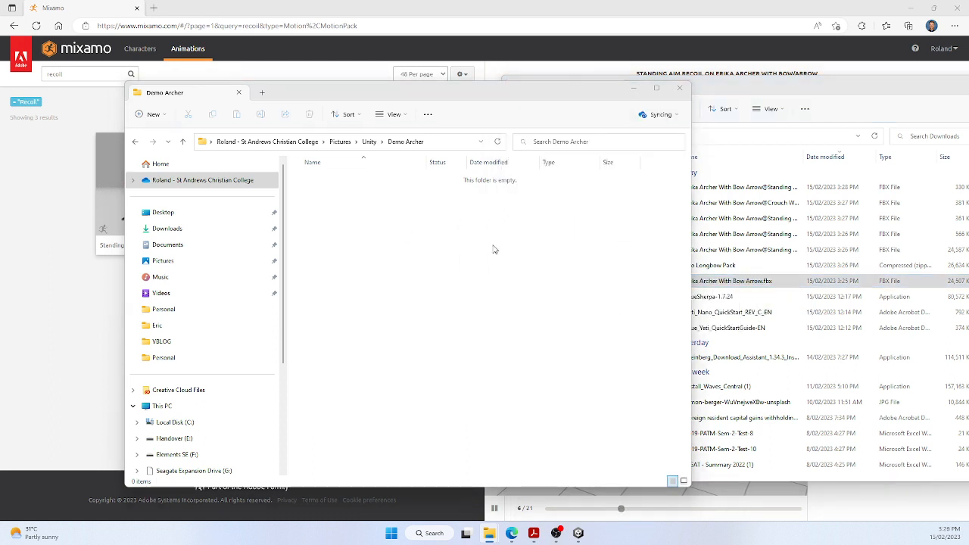
Widen the Downloads Name column and move the Standing Aim Recoil, Crouch Walk Forward, Standing Draw Arrow (1) and Standing Aim Overdraw files into Demo Archer
{"action": "left_click", "coordinate": [772, 283]}
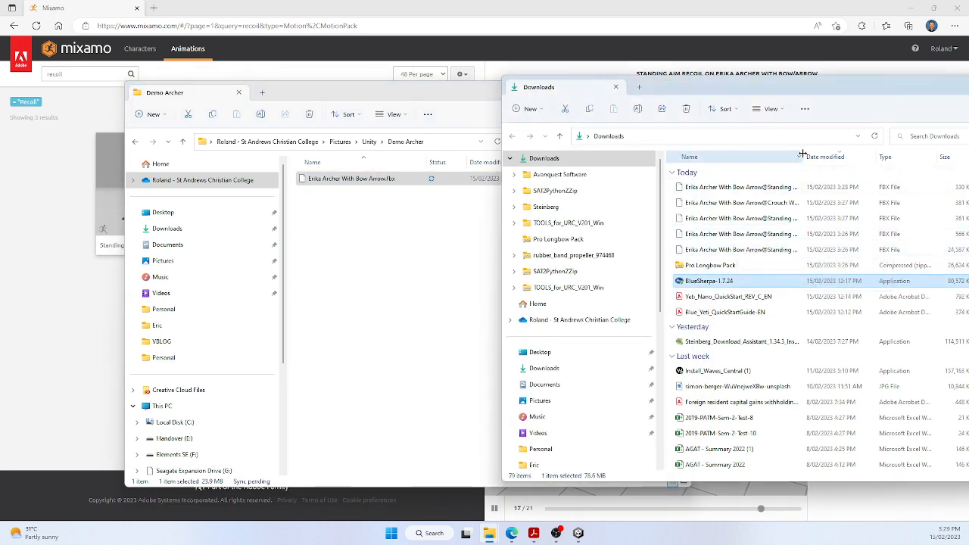
{"action": "left_click_drag", "start_coordinate": [803, 154], "coordinate": [880, 154]}
{"action": "left_click_drag", "start_coordinate": [780, 189], "coordinate": [440, 252]}
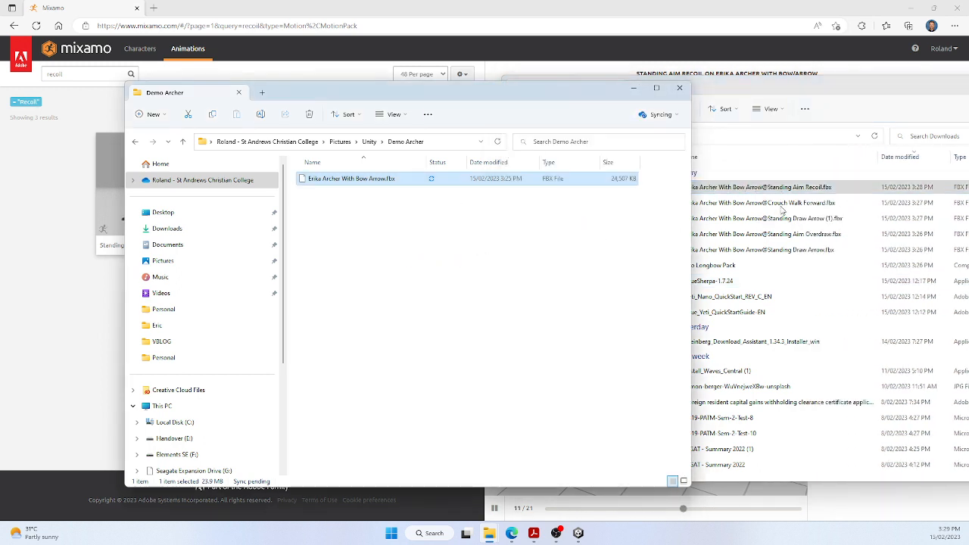
{"action": "left_click_drag", "start_coordinate": [787, 189], "coordinate": [393, 258]}
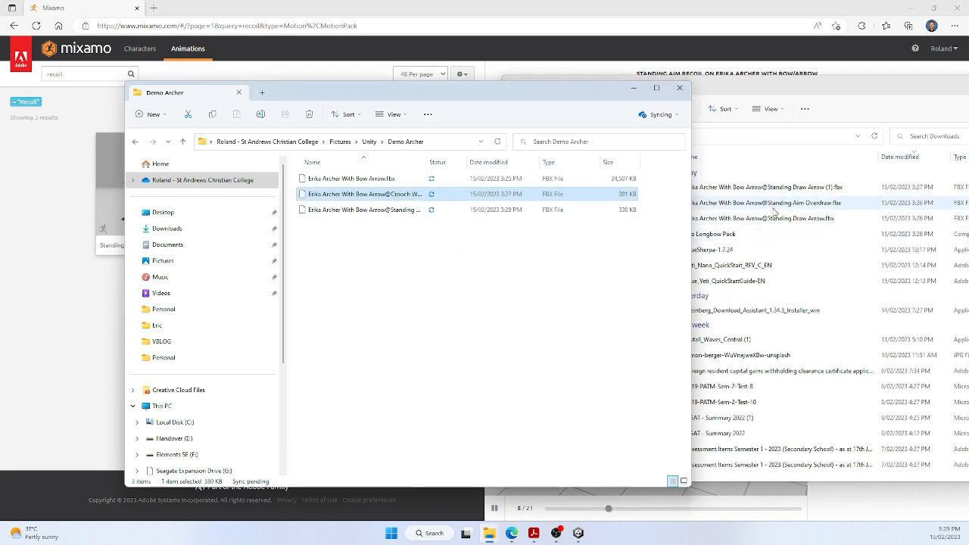
{"action": "mouse_move", "coordinate": [792, 189]}
{"action": "left_mouse_down"}
{"action": "mouse_move", "coordinate": [780, 204]}
{"action": "mouse_move", "coordinate": [458, 265]}
{"action": "left_mouse_up"}
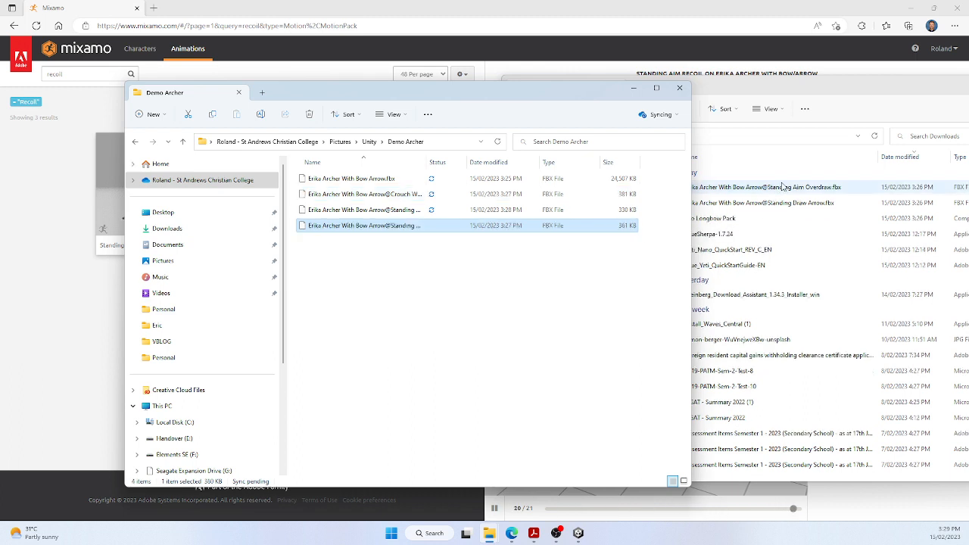
{"action": "left_click_drag", "start_coordinate": [784, 189], "coordinate": [346, 273]}
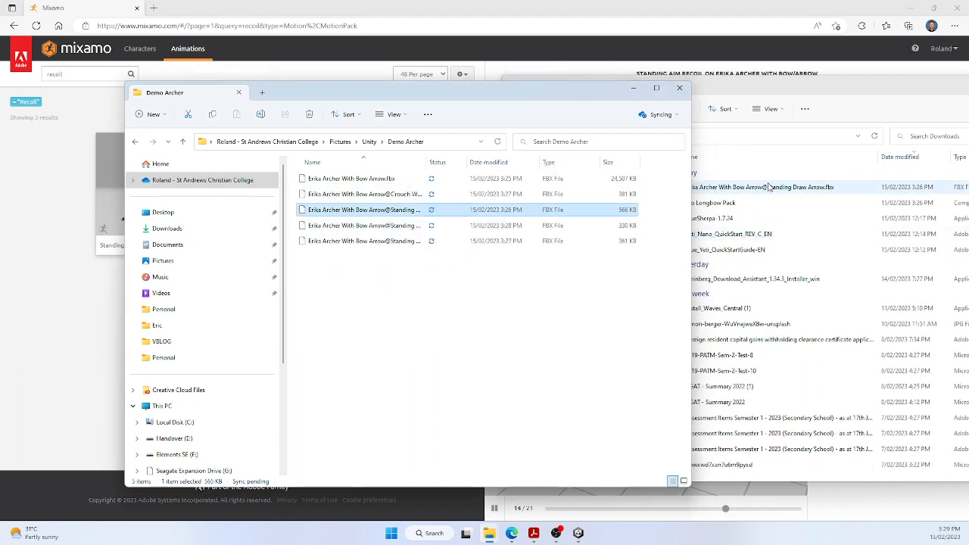
Move the Pro Longbow Pack zip file from Downloads into the Demo Archer folder
{"action": "left_click", "coordinate": [767, 190]}
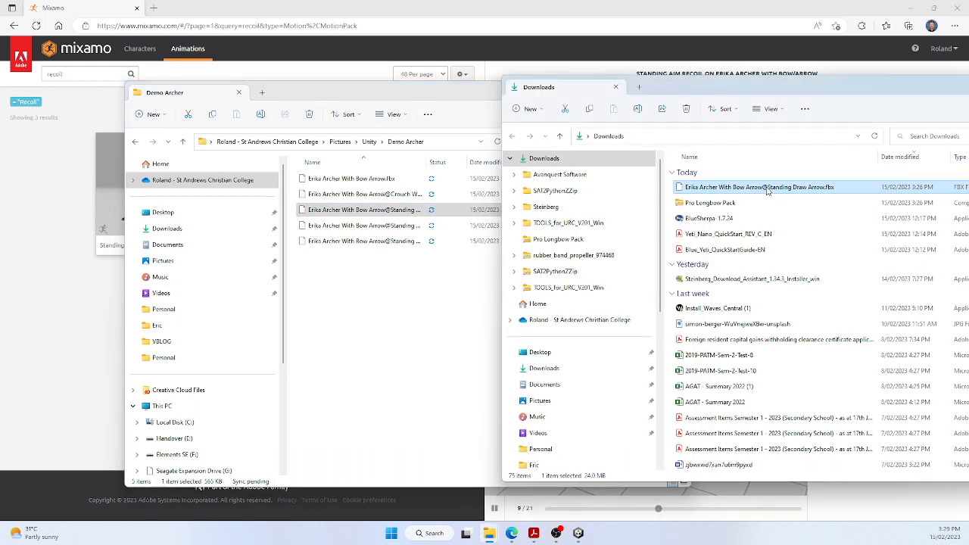
{"action": "left_click", "coordinate": [717, 206]}
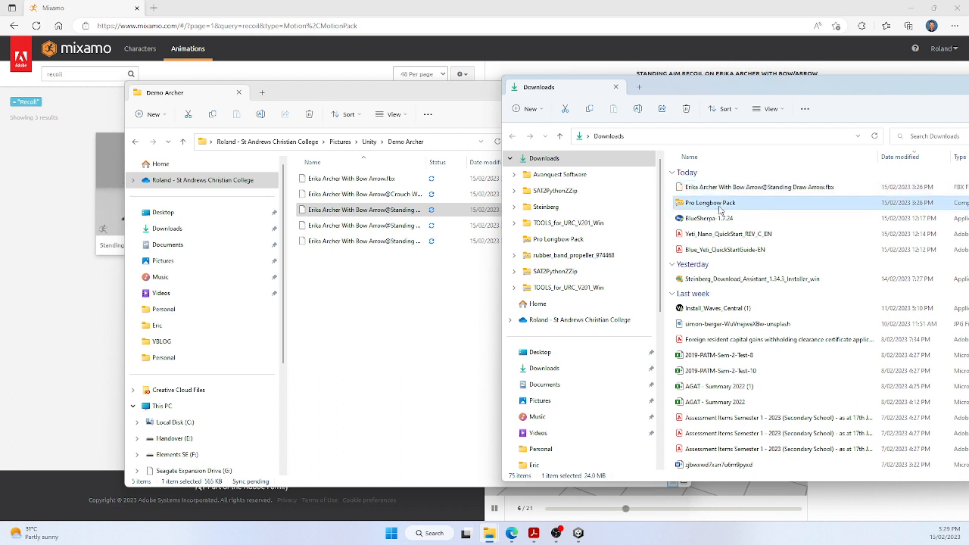
{"action": "left_click_drag", "start_coordinate": [593, 220], "coordinate": [346, 303]}
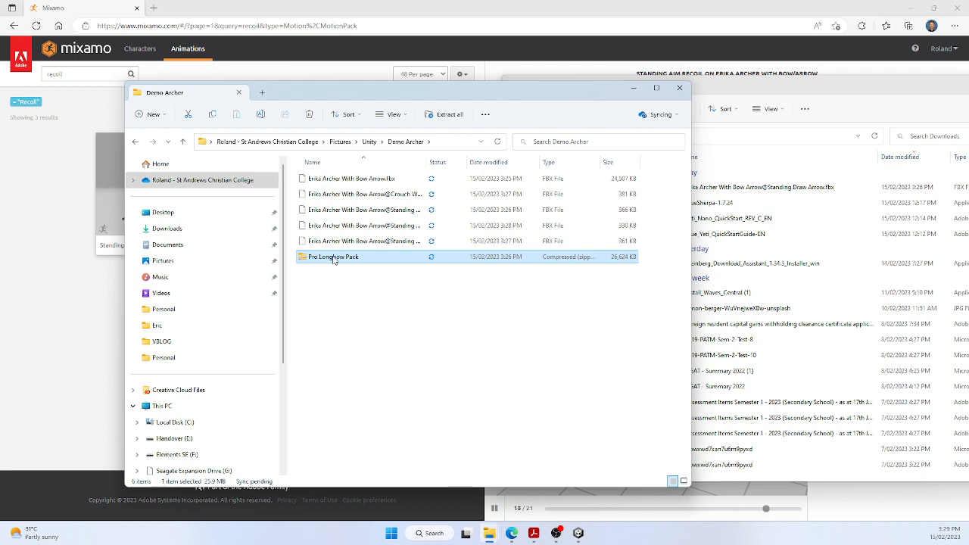
Start extracting the Pro Longbow Pack archive and browse to Demo Archer in Pictures > Unity for the destination
{"action": "double_click", "coordinate": [333, 257]}
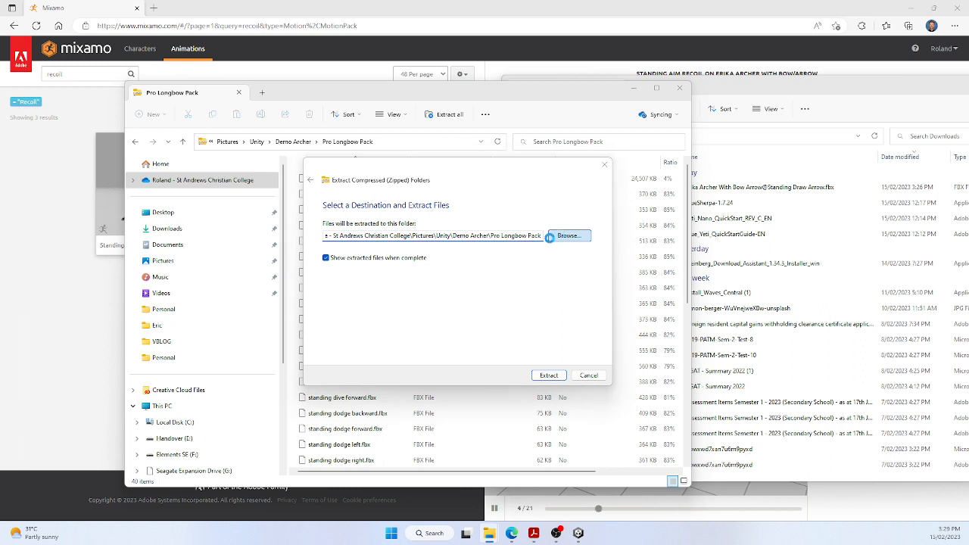
{"action": "left_click", "coordinate": [563, 237]}
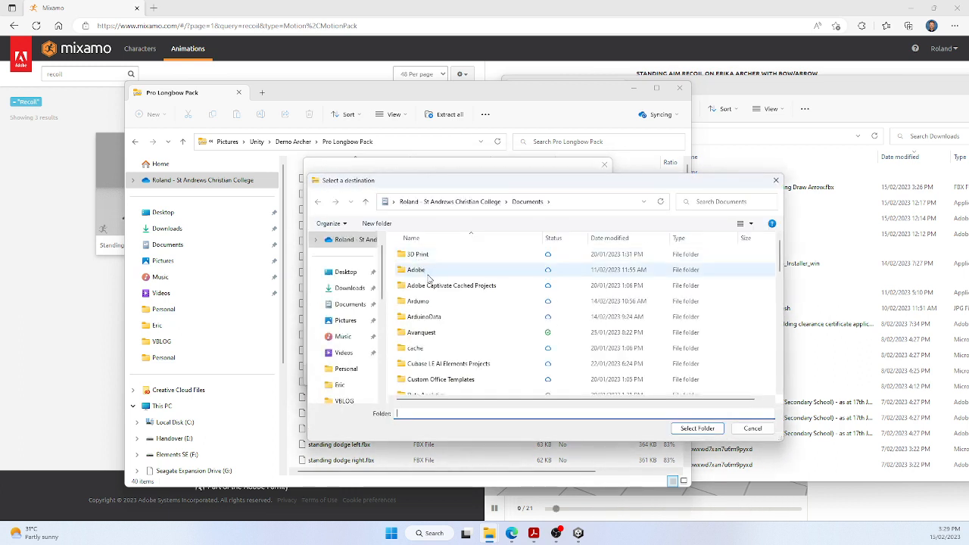
{"action": "left_click", "coordinate": [345, 321]}
{"action": "scroll", "coordinate": [443, 329], "scroll_direction": "down", "scroll_amount": 5}
{"action": "scroll", "coordinate": [443, 330], "scroll_direction": "down", "scroll_amount": 1}
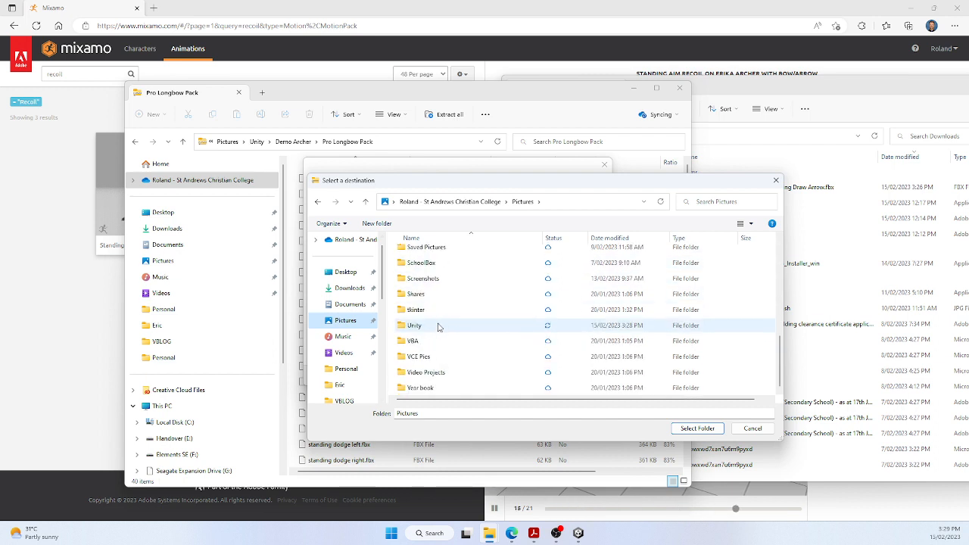
{"action": "double_click", "coordinate": [439, 327]}
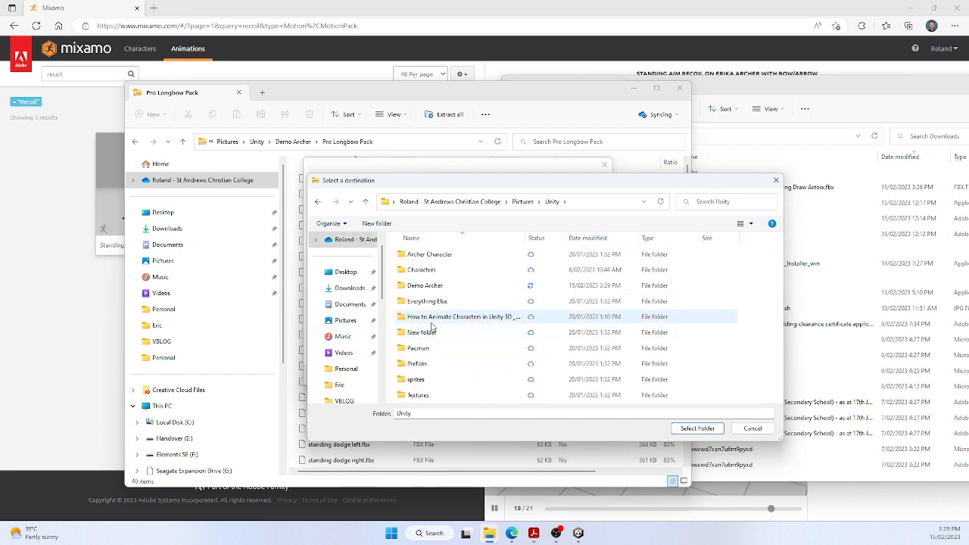
{"action": "double_click", "coordinate": [423, 285]}
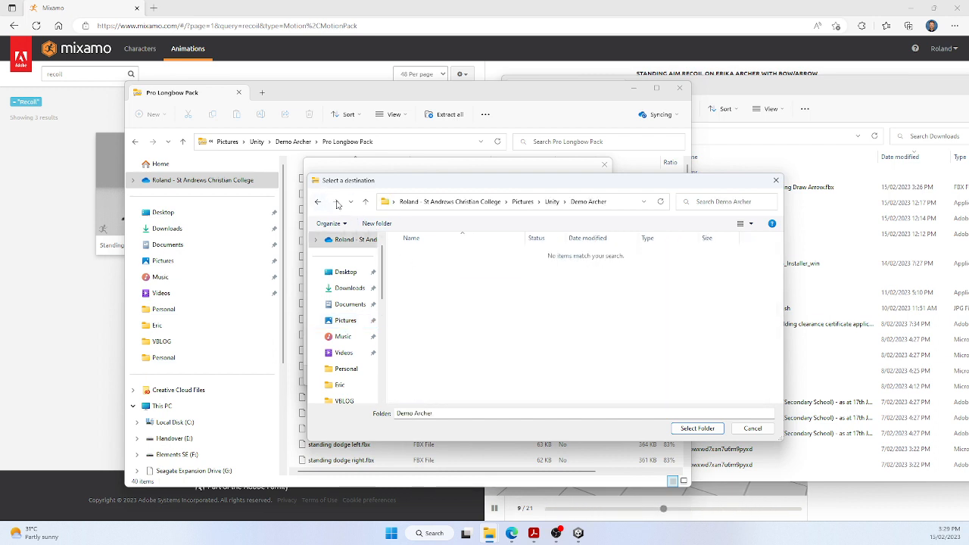
Create a destination folder named Pack inside Demo Archer and extract the archive into it
{"action": "left_click", "coordinate": [379, 226]}
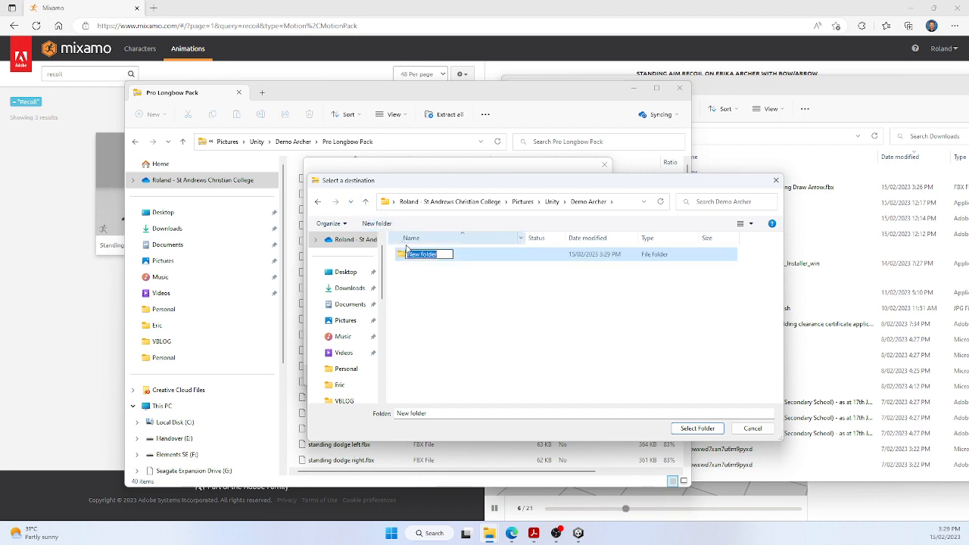
{"action": "type", "text": "Pack"}
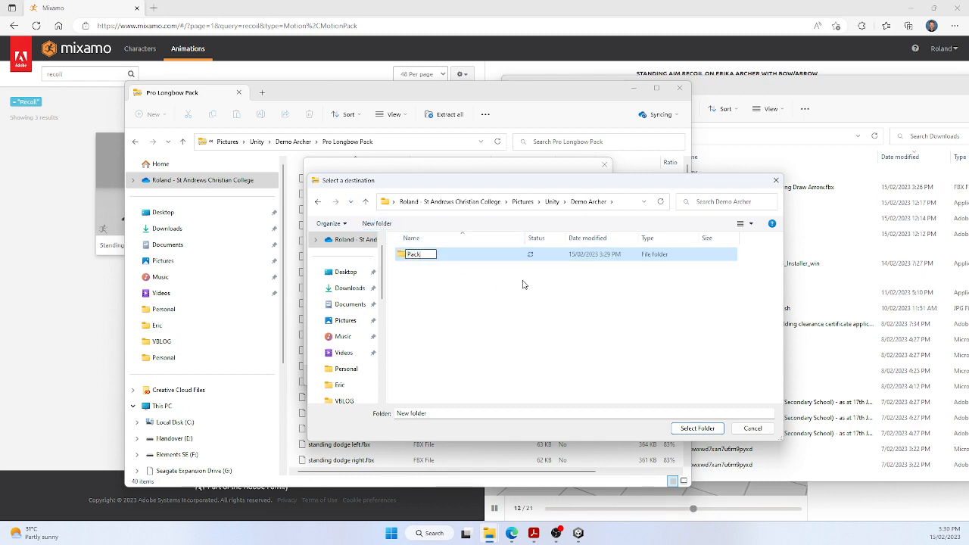
{"action": "key", "text": "Return"}
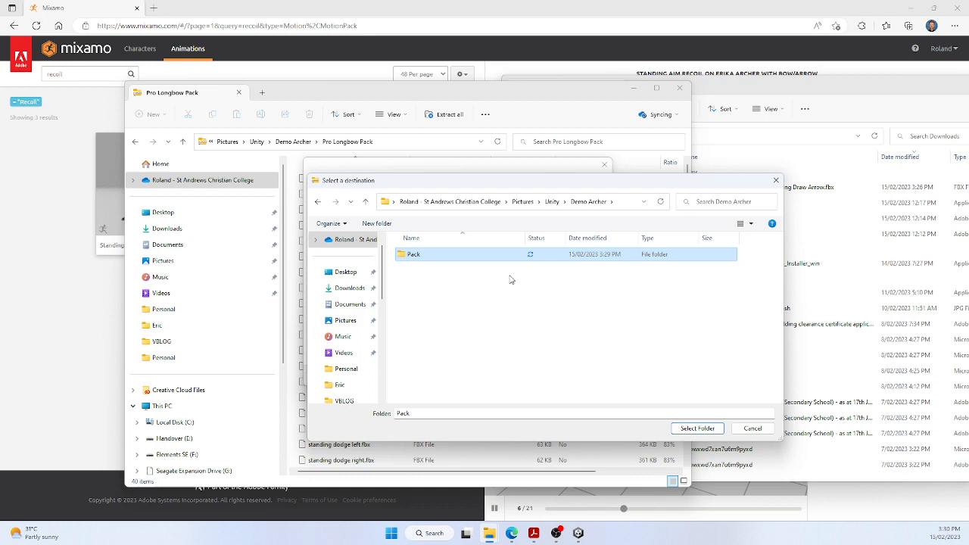
{"action": "double_click", "coordinate": [411, 254]}
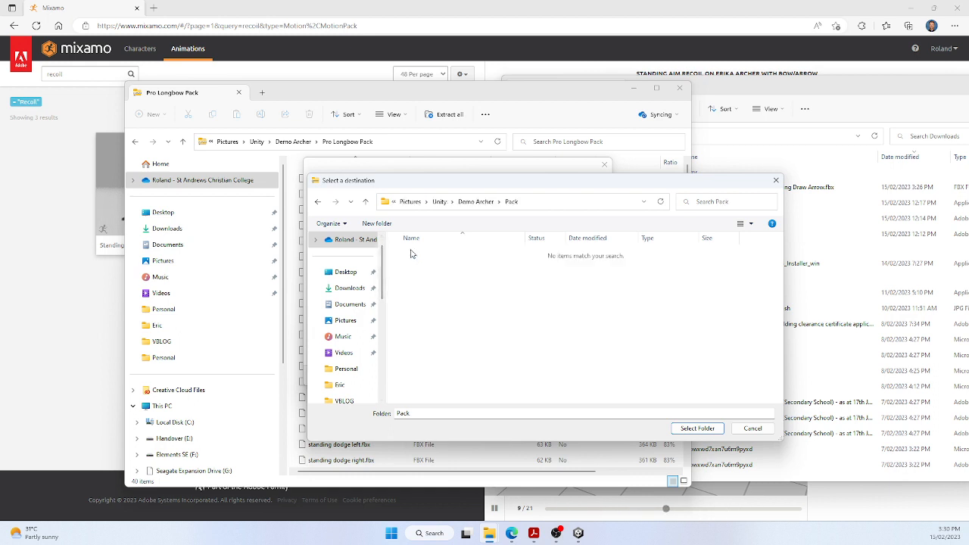
{"action": "left_click", "coordinate": [697, 428]}
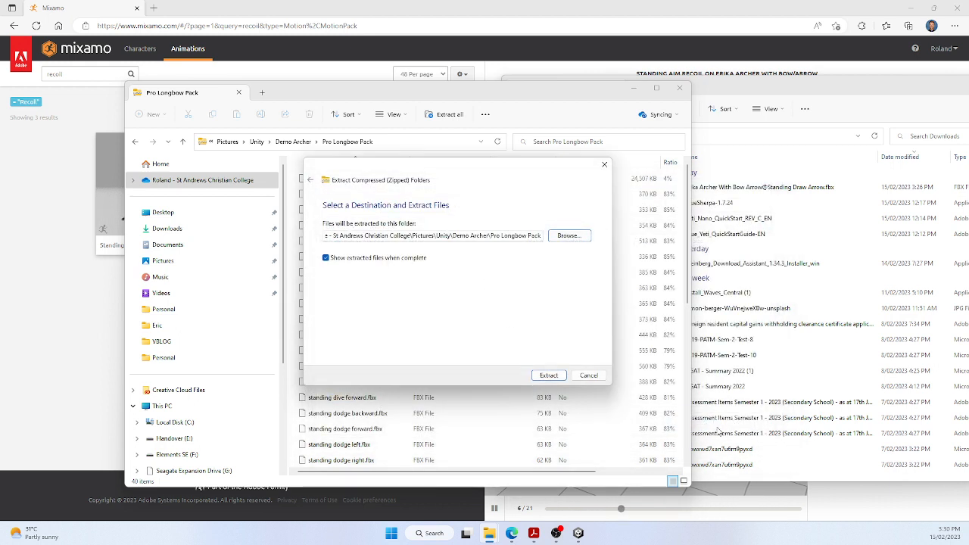
{"action": "left_click", "coordinate": [548, 376]}
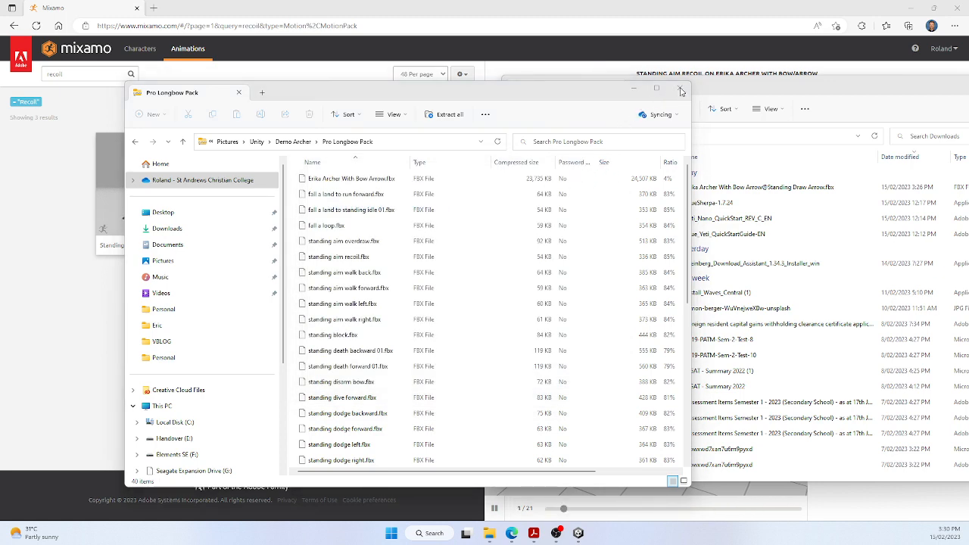
Bring the extracted Pack folder into view, then close the Pack and Pro Longbow Pack windows
{"action": "left_click", "coordinate": [730, 90]}
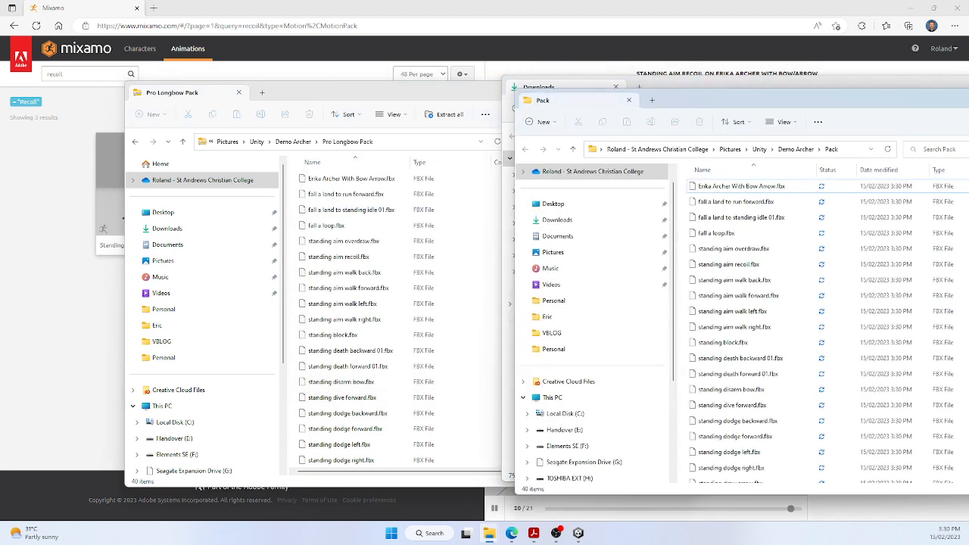
{"action": "left_click_drag", "start_coordinate": [812, 104], "coordinate": [505, 115]}
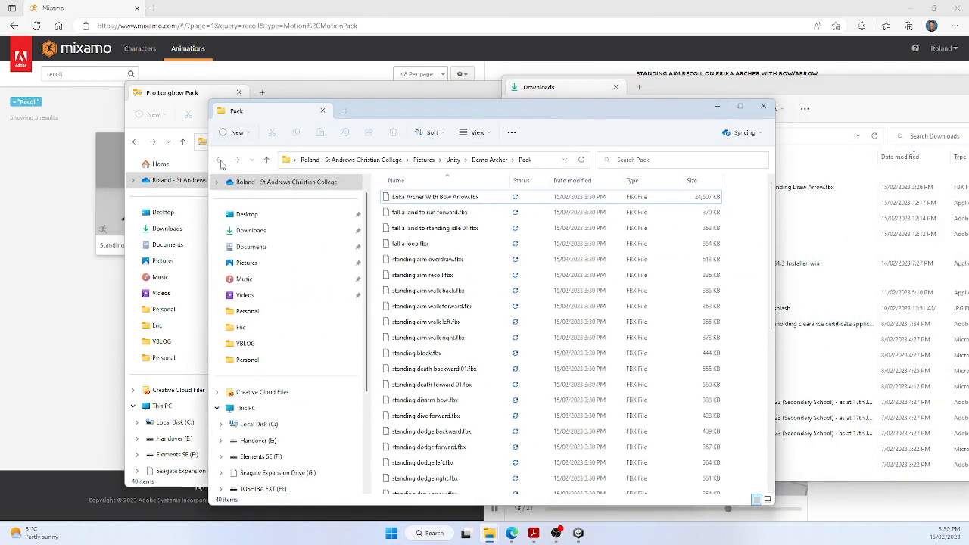
{"action": "left_click", "coordinate": [763, 106]}
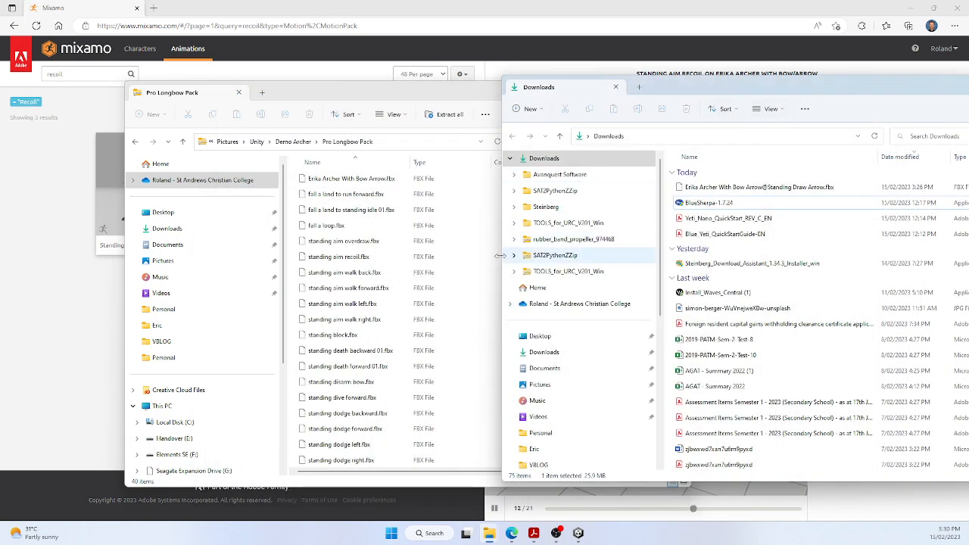
{"action": "left_click", "coordinate": [382, 97]}
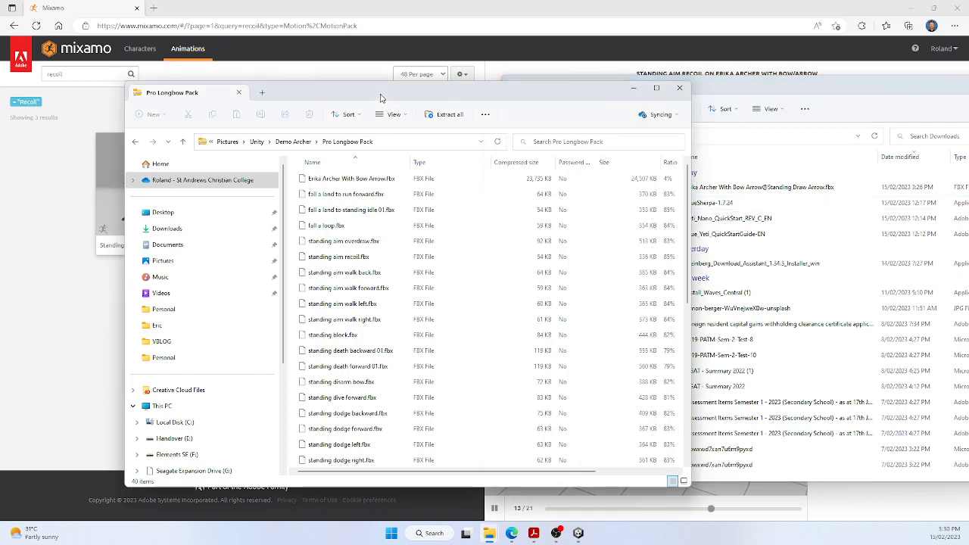
{"action": "left_click", "coordinate": [679, 91]}
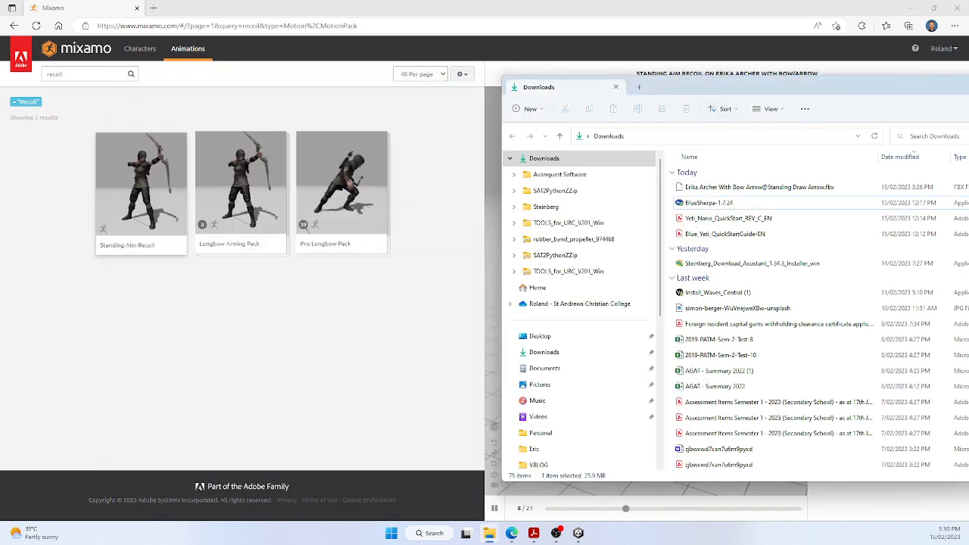
Close the Mixamo browser window and open the Demo Archer folder in Pictures > Unity in File Explorer
{"action": "left_click", "coordinate": [441, 314]}
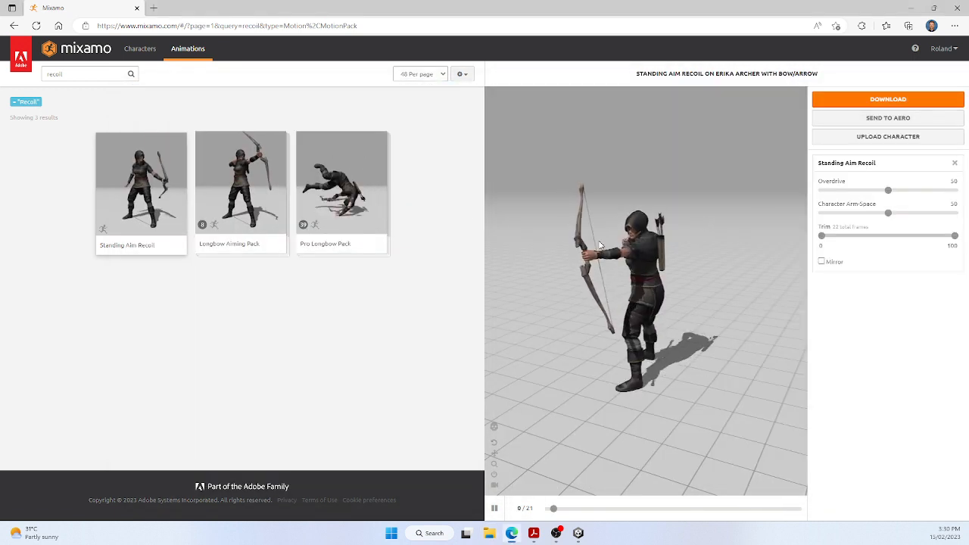
{"action": "left_click", "coordinate": [957, 8]}
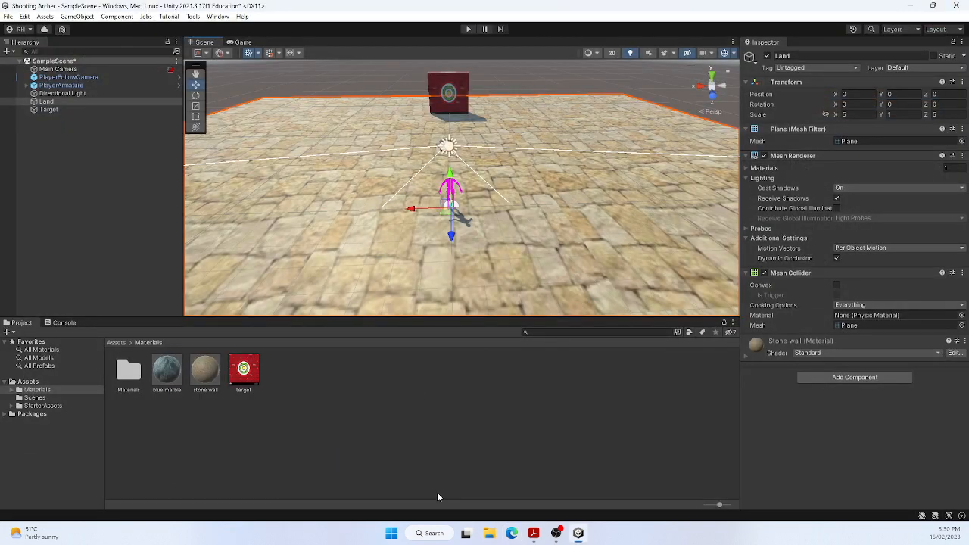
{"action": "left_click", "coordinate": [489, 533]}
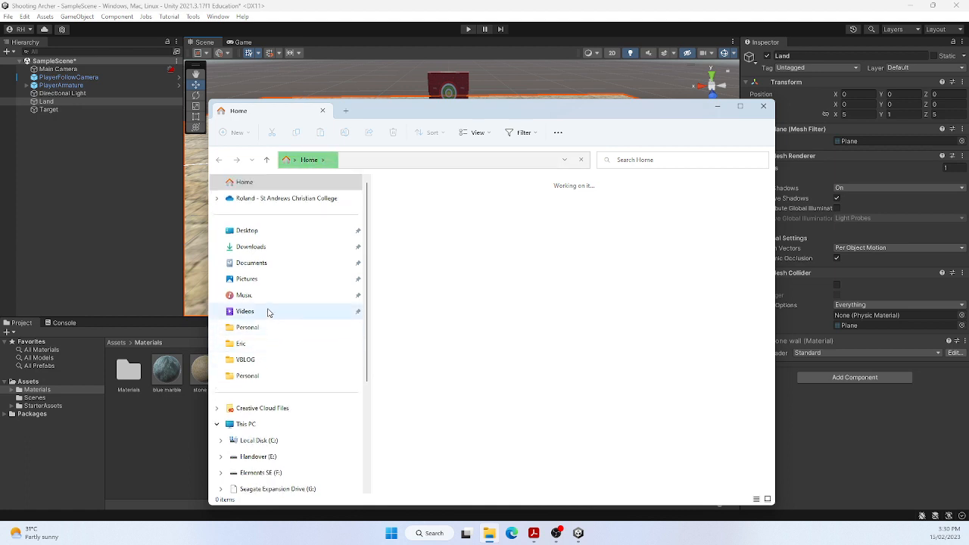
{"action": "left_click", "coordinate": [268, 279]}
{"action": "scroll", "coordinate": [444, 304], "scroll_direction": "down", "scroll_amount": 4}
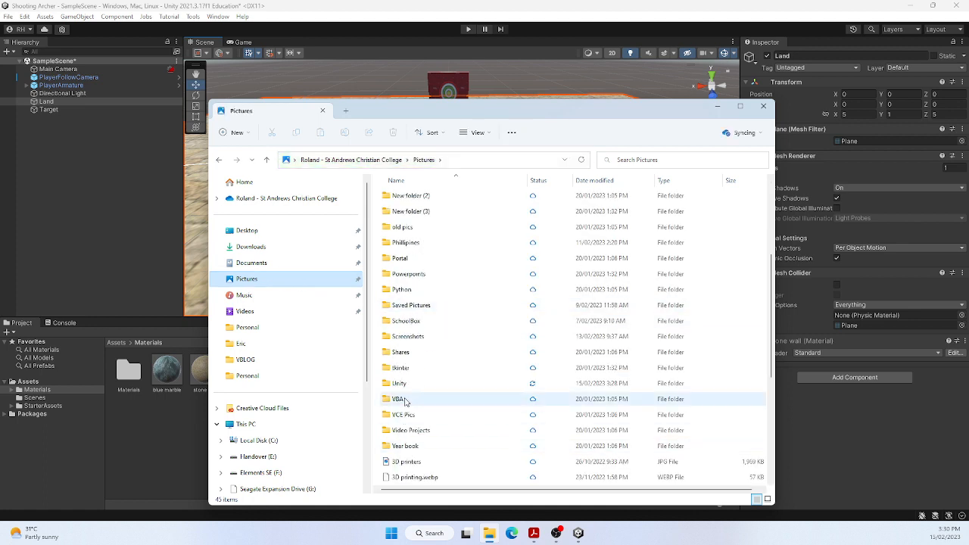
{"action": "double_click", "coordinate": [399, 383]}
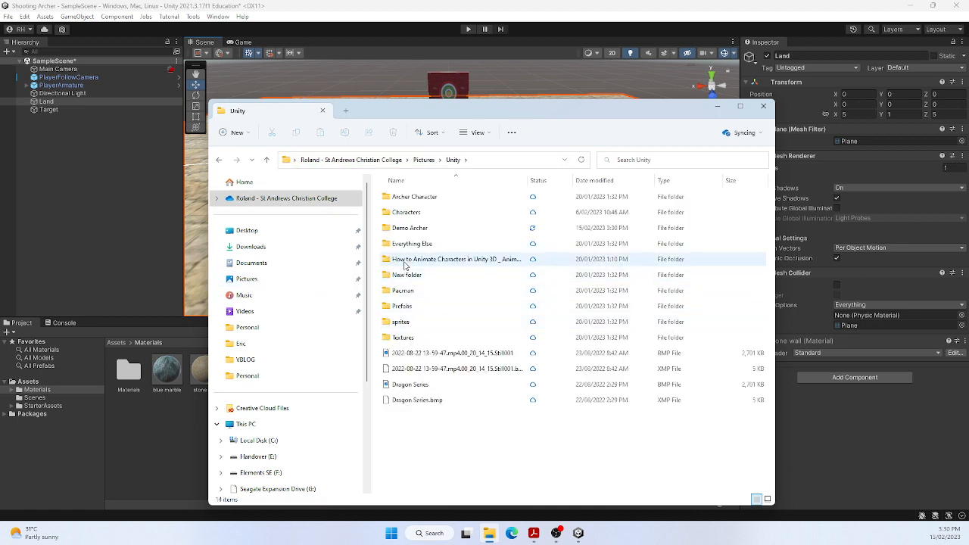
{"action": "double_click", "coordinate": [407, 231]}
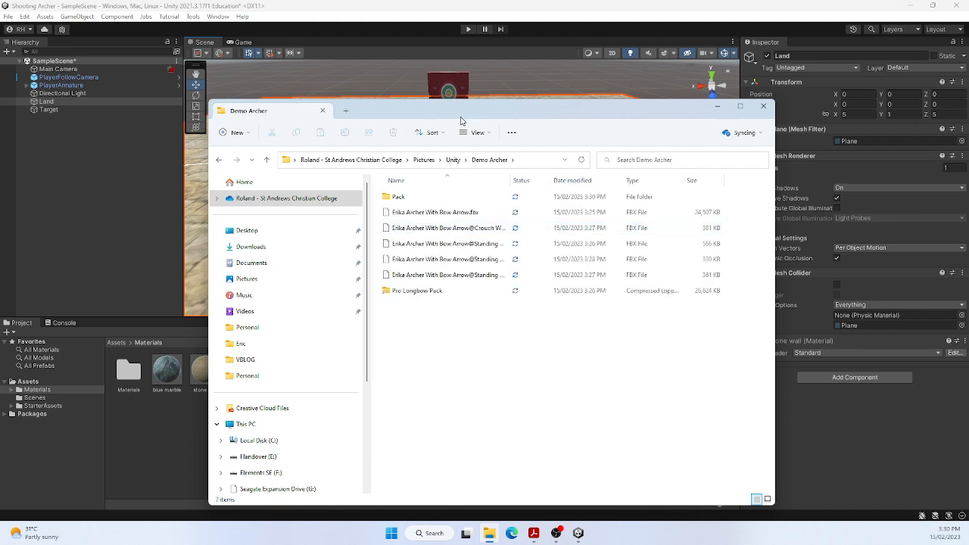
Import Erika Archer With Bow Arrow.fbx from the Demo Archer folder into the Unity project's Materials folder
{"action": "left_click_drag", "start_coordinate": [455, 112], "coordinate": [766, 85]}
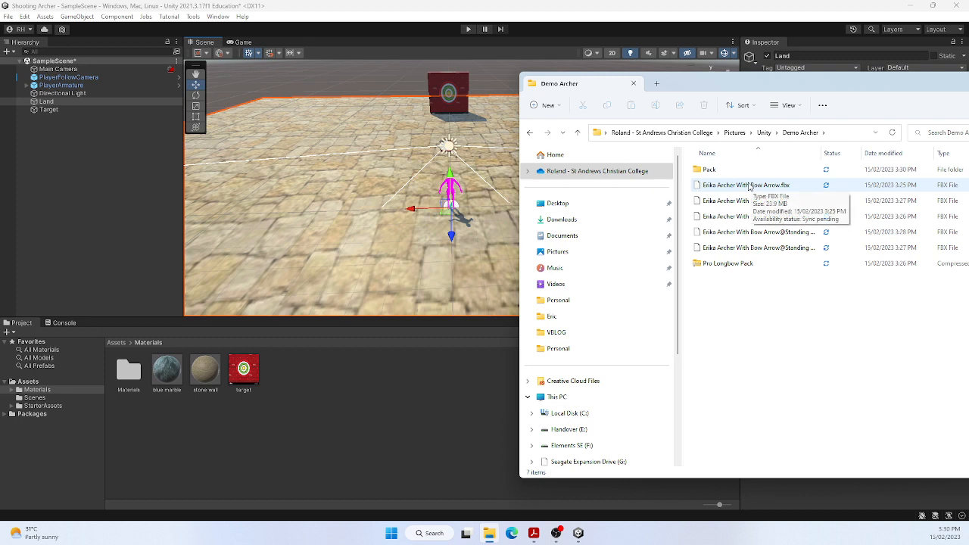
{"action": "left_click_drag", "start_coordinate": [752, 187], "coordinate": [384, 316]}
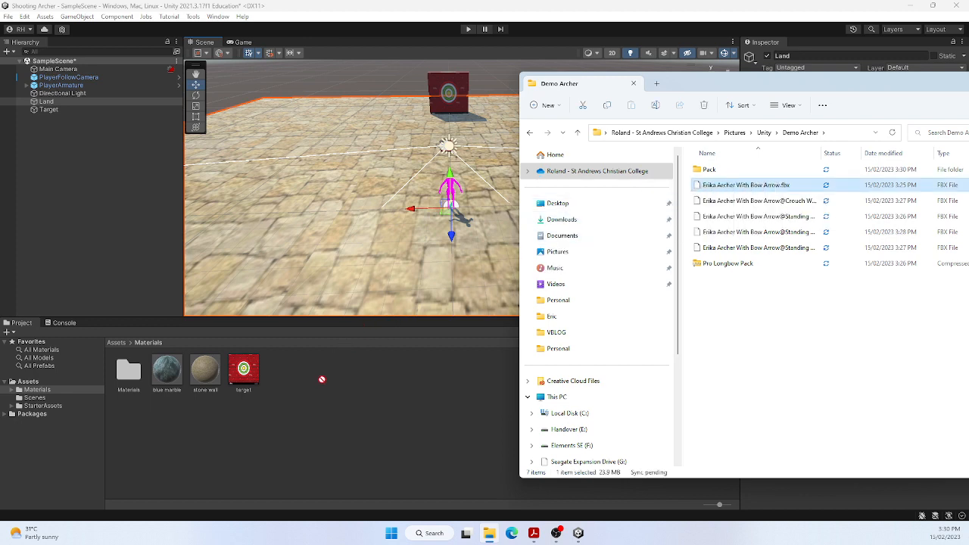
{"action": "left_click_drag", "start_coordinate": [322, 381], "coordinate": [322, 380]}
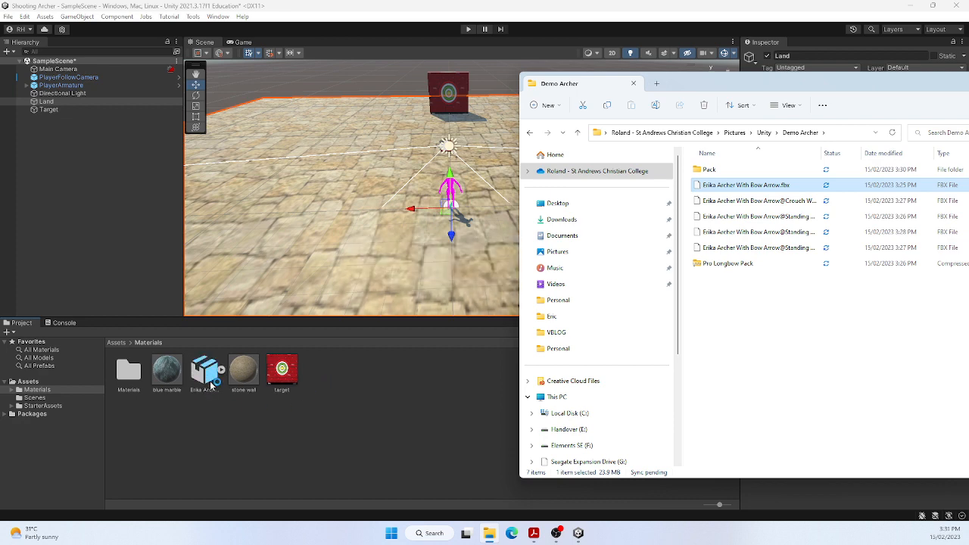
Move the imported Erika Archer model from the Materials folder to the top-level Assets folder and look over its sub-assets
{"action": "left_click", "coordinate": [112, 342]}
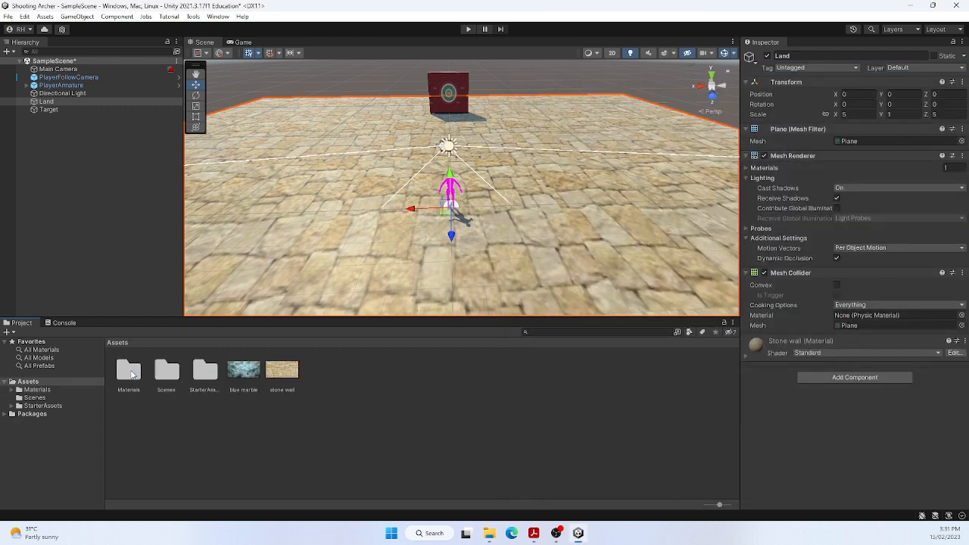
{"action": "double_click", "coordinate": [128, 371]}
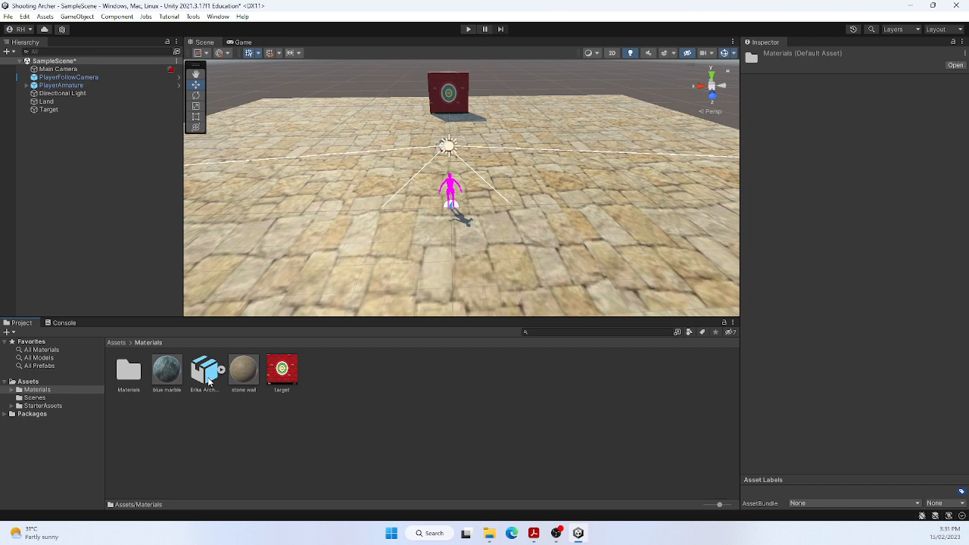
{"action": "left_click_drag", "start_coordinate": [210, 380], "coordinate": [34, 384]}
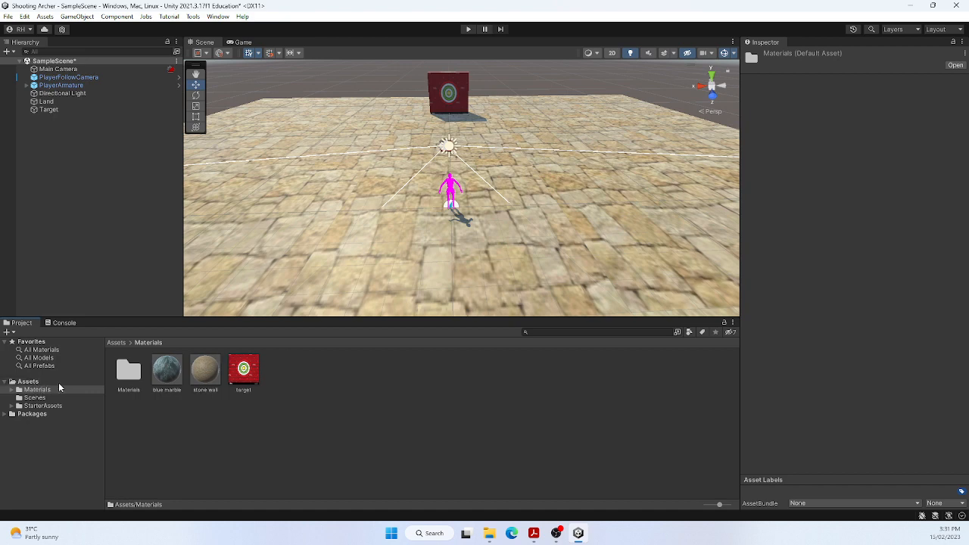
{"action": "left_click", "coordinate": [34, 385]}
{"action": "left_click", "coordinate": [260, 433]}
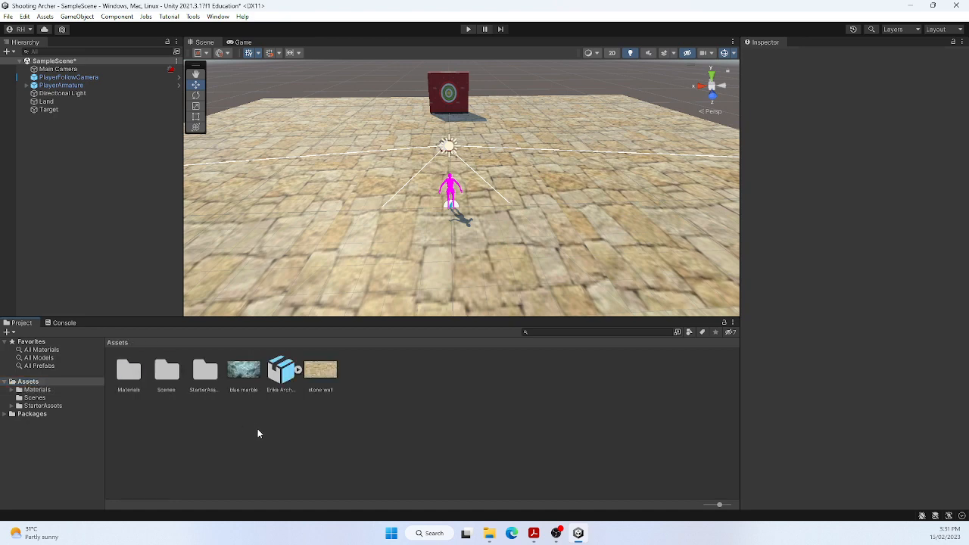
{"action": "left_click", "coordinate": [299, 370]}
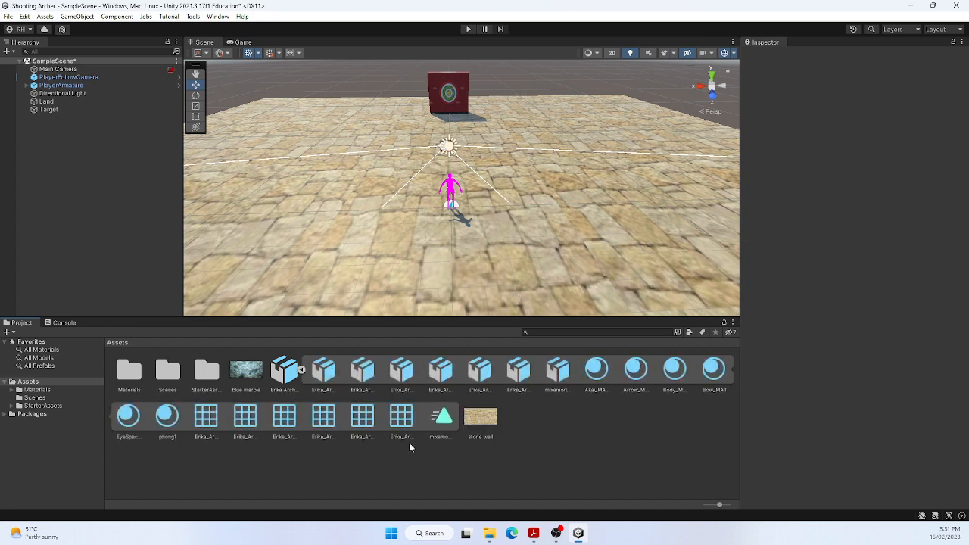
{"action": "left_click", "coordinate": [300, 370]}
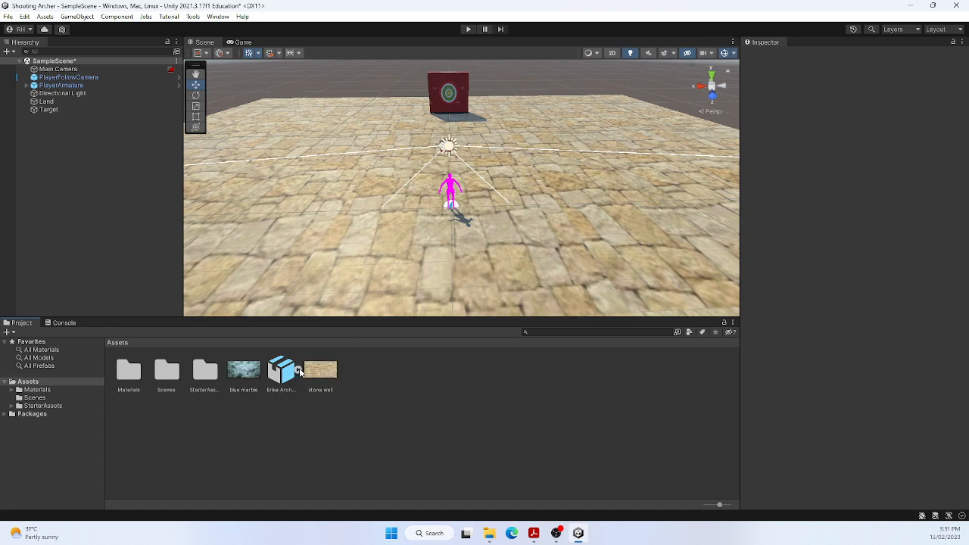
Set the Erika Archer model's rig to Humanoid with Create From This Model as avatar definition, apply it, and check its sub-assets
{"action": "left_click", "coordinate": [283, 369]}
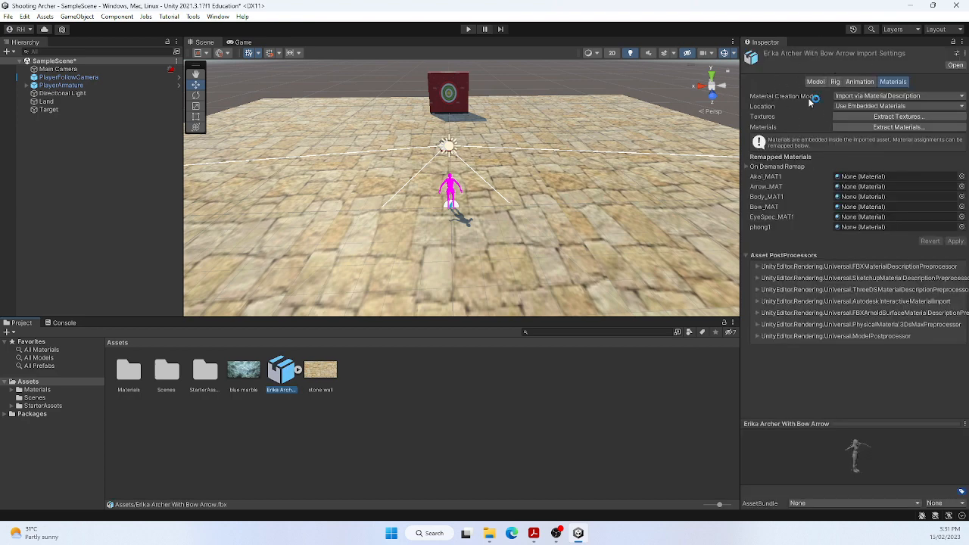
{"action": "left_click", "coordinate": [835, 83]}
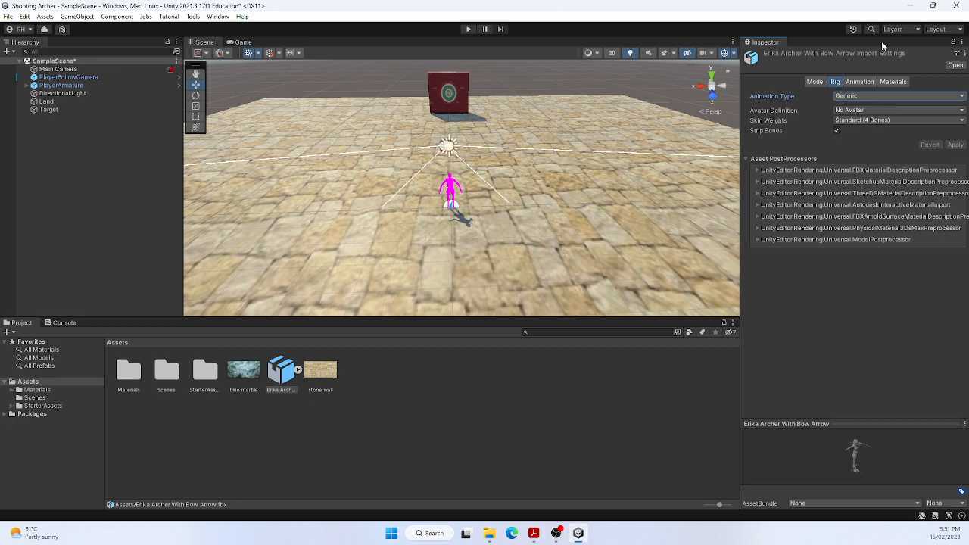
{"action": "left_click_drag", "start_coordinate": [968, 94], "coordinate": [799, 117]}
{"action": "left_click", "coordinate": [825, 114]}
{"action": "left_click", "coordinate": [854, 140]}
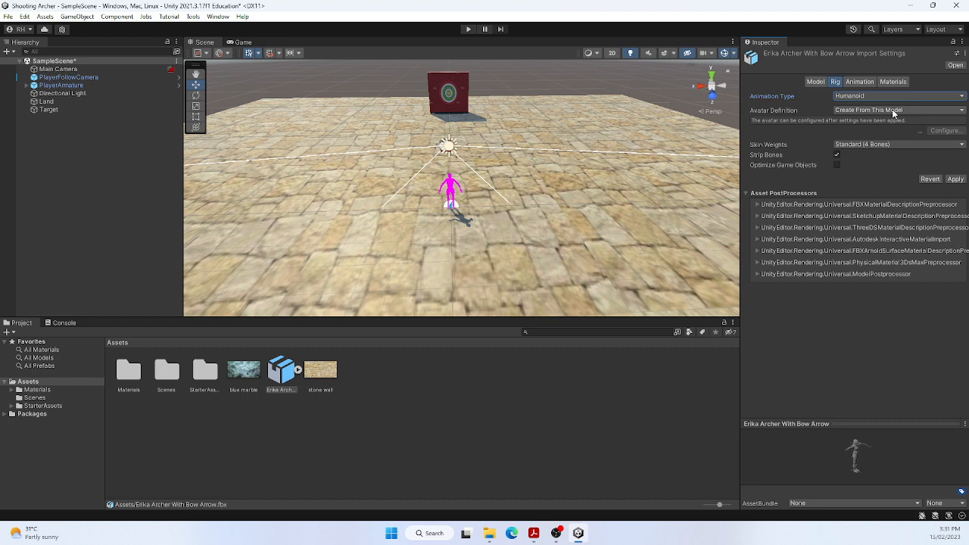
{"action": "left_click", "coordinate": [955, 179]}
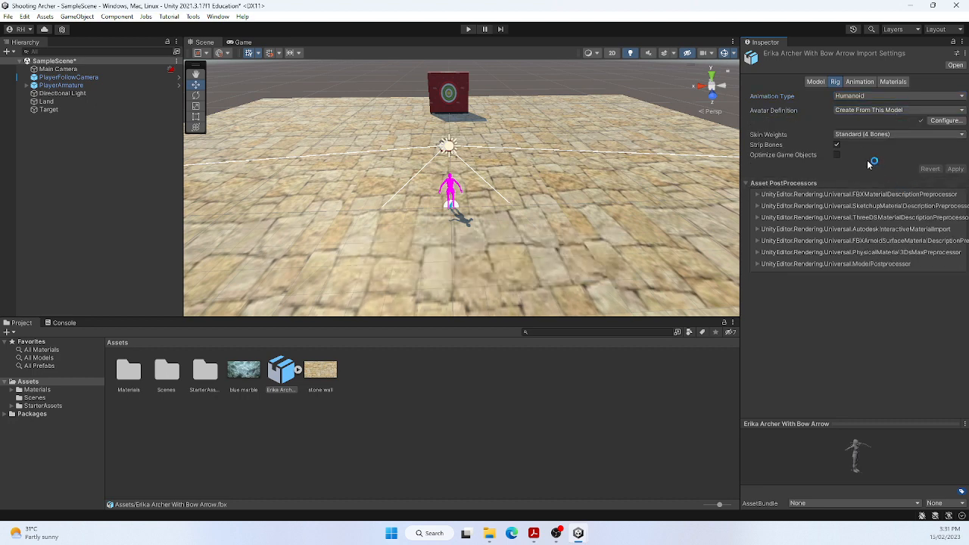
{"action": "left_click", "coordinate": [299, 370]}
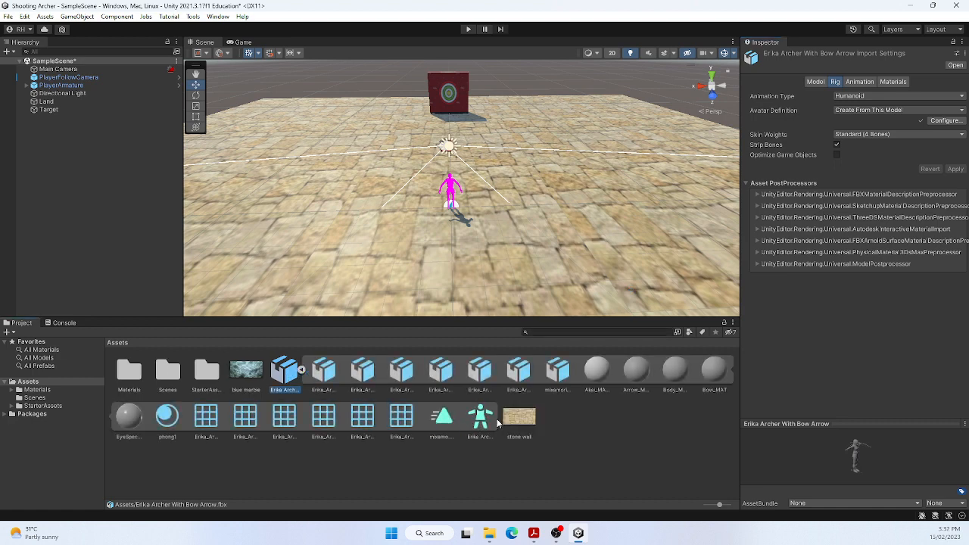
{"action": "left_click", "coordinate": [302, 371]}
{"action": "left_click", "coordinate": [301, 371]}
{"action": "left_click", "coordinate": [301, 371]}
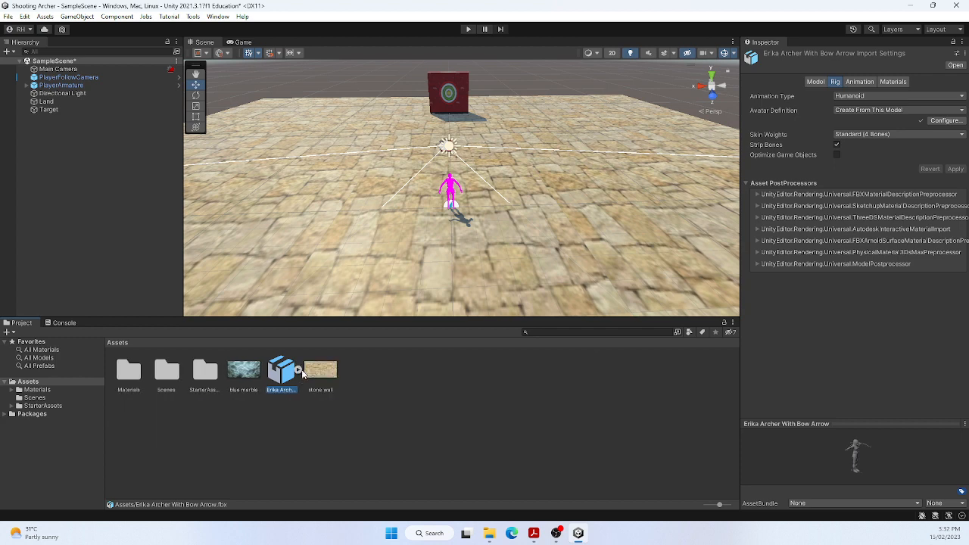
Extract the Erika Archer model's textures into a new Textures folder inside Assets and fix the flagged normal map settings
{"action": "left_click", "coordinate": [890, 83]}
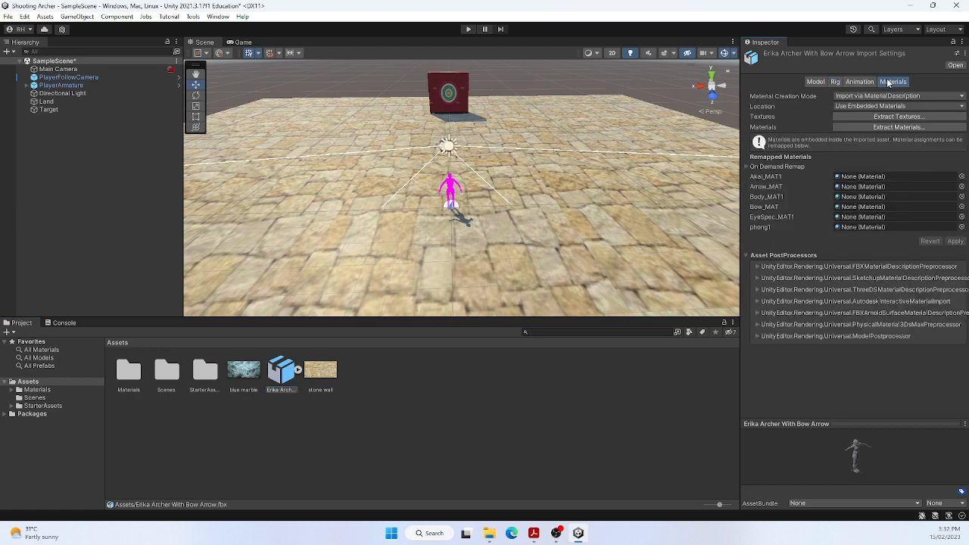
{"action": "left_click", "coordinate": [910, 118]}
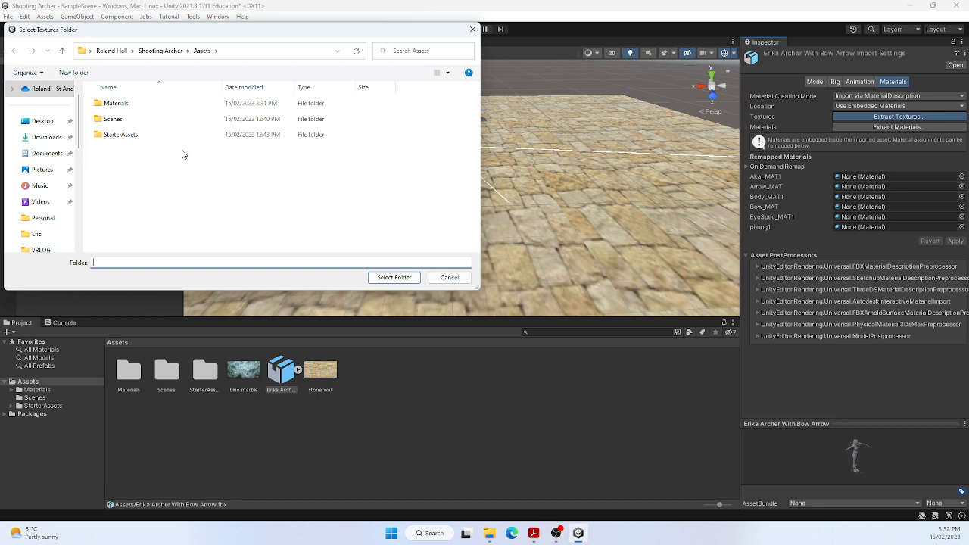
{"action": "left_click", "coordinate": [73, 73]}
{"action": "type", "text": "Tex"}
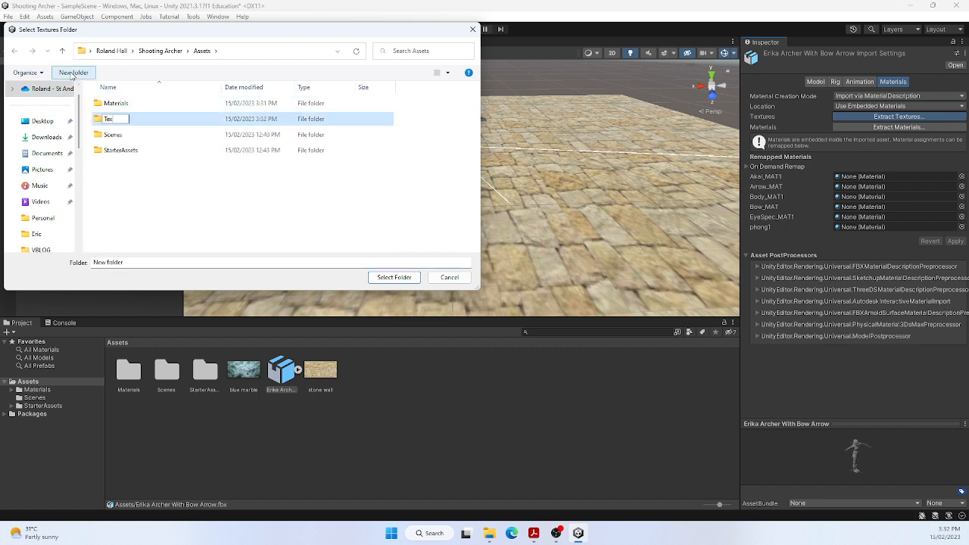
{"action": "type", "text": "tures"}
{"action": "key", "text": "Return"}
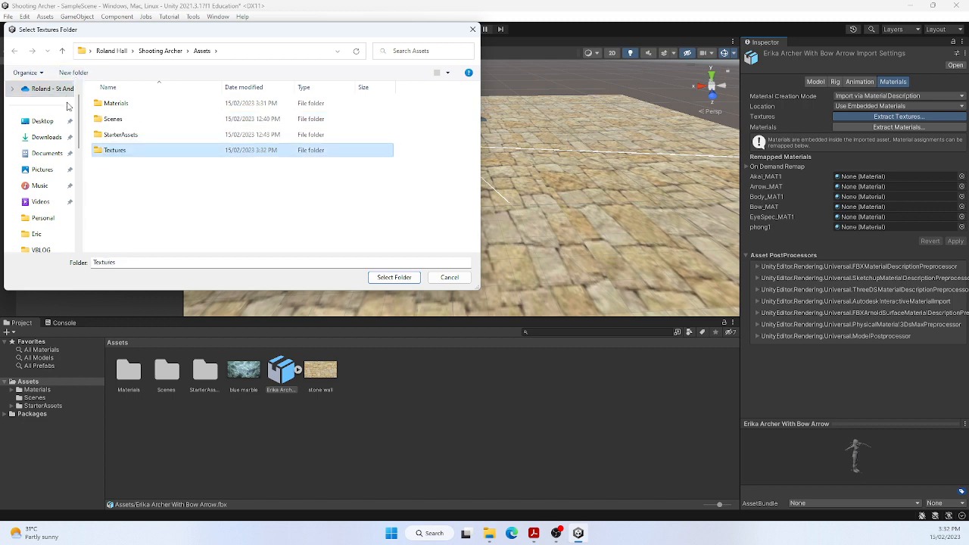
{"action": "left_click", "coordinate": [394, 277]}
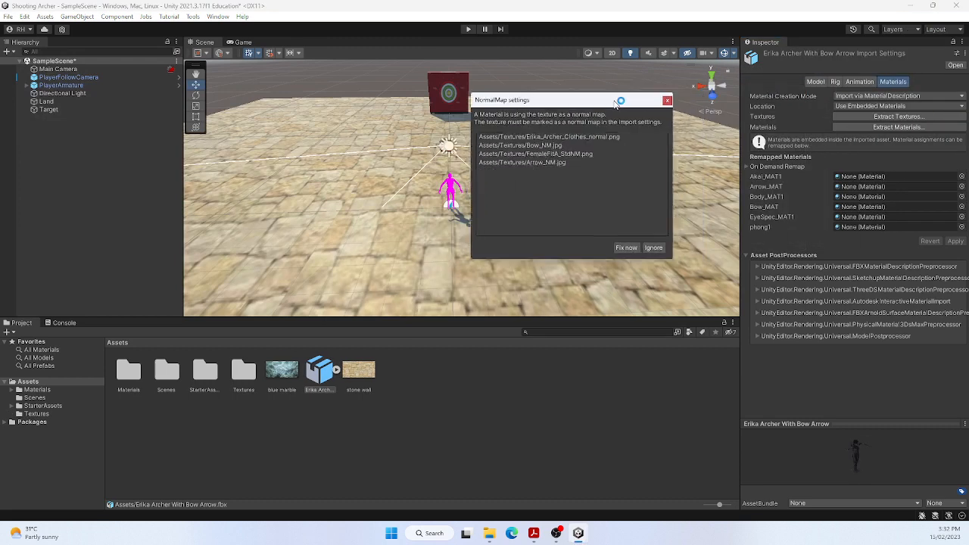
{"action": "left_click", "coordinate": [603, 229]}
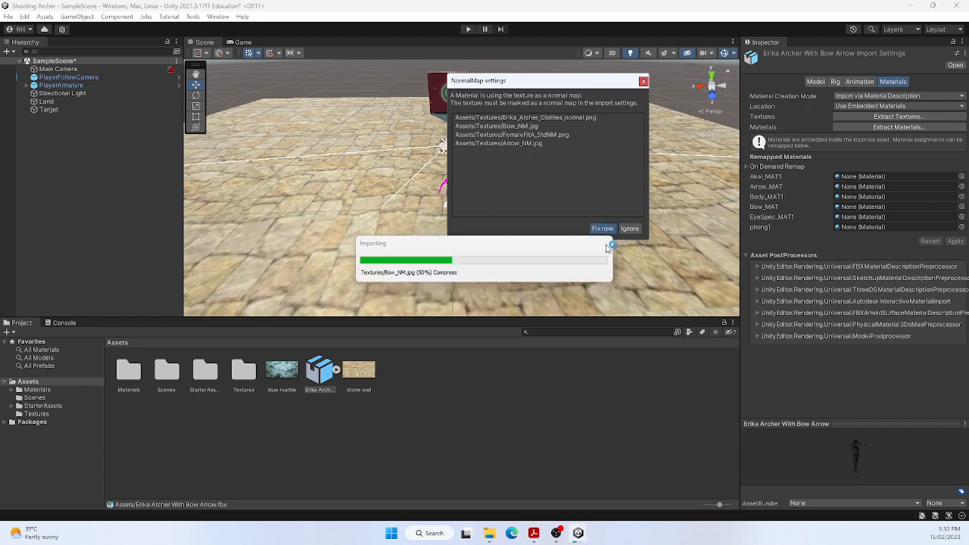
Extract the Erika Archer model's materials into the existing Materials folder inside Assets
{"action": "left_click", "coordinate": [887, 127]}
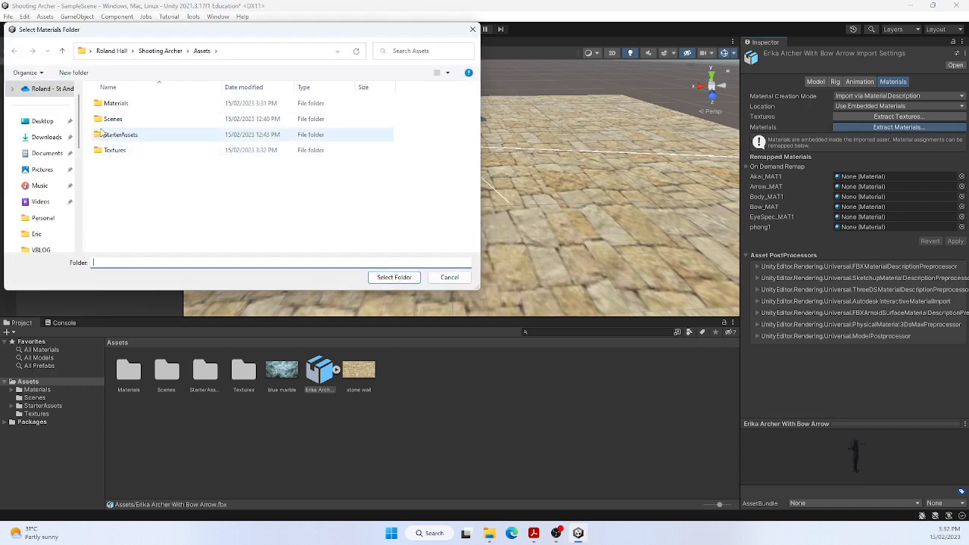
{"action": "left_click", "coordinate": [119, 104]}
{"action": "left_click", "coordinate": [393, 278]}
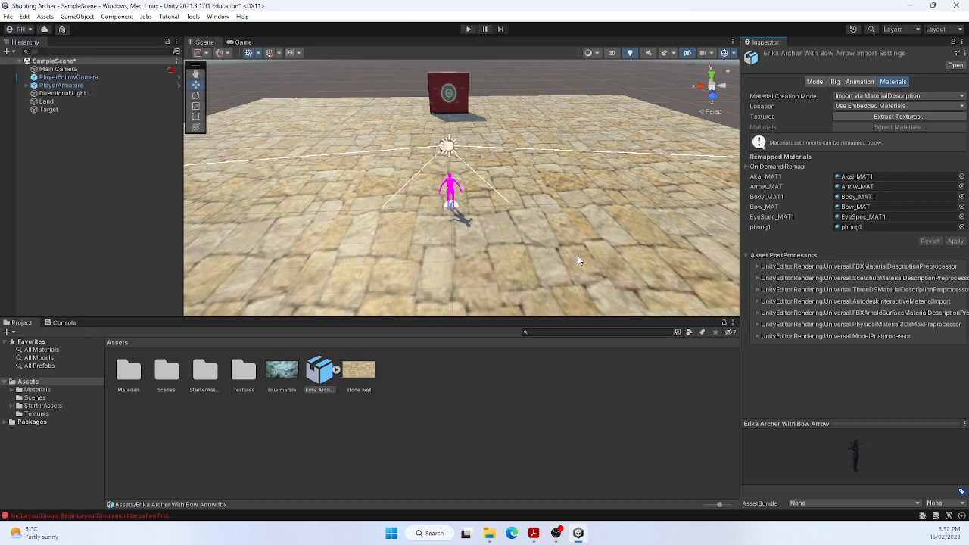
{"action": "left_click", "coordinate": [328, 376]}
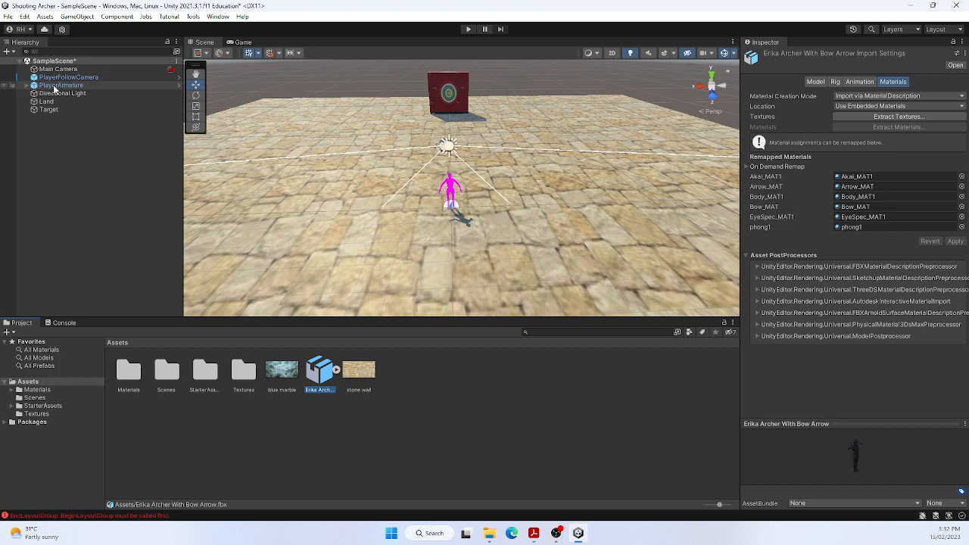
Run the scene in play mode to try walking with the current player character, and stop it
{"action": "left_click", "coordinate": [459, 28]}
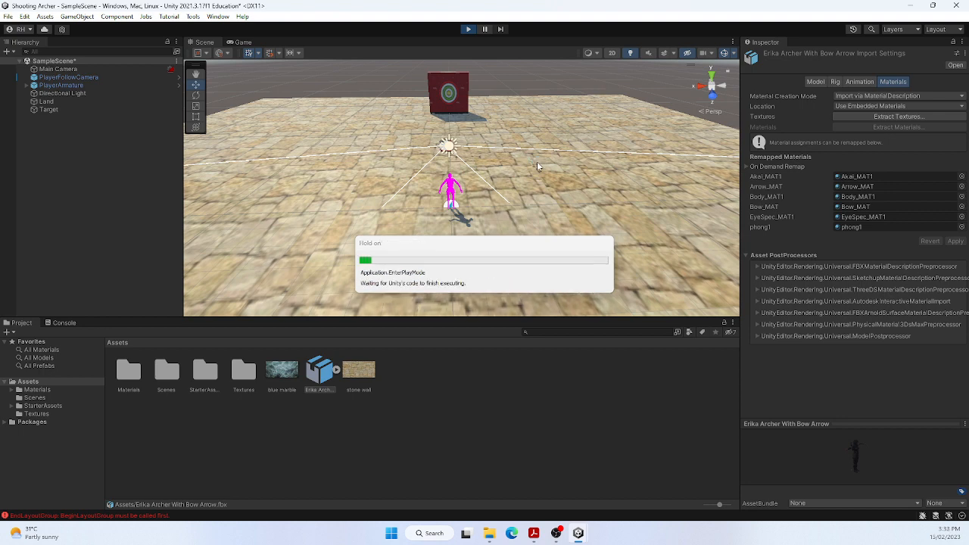
{"action": "key", "text": "w"}
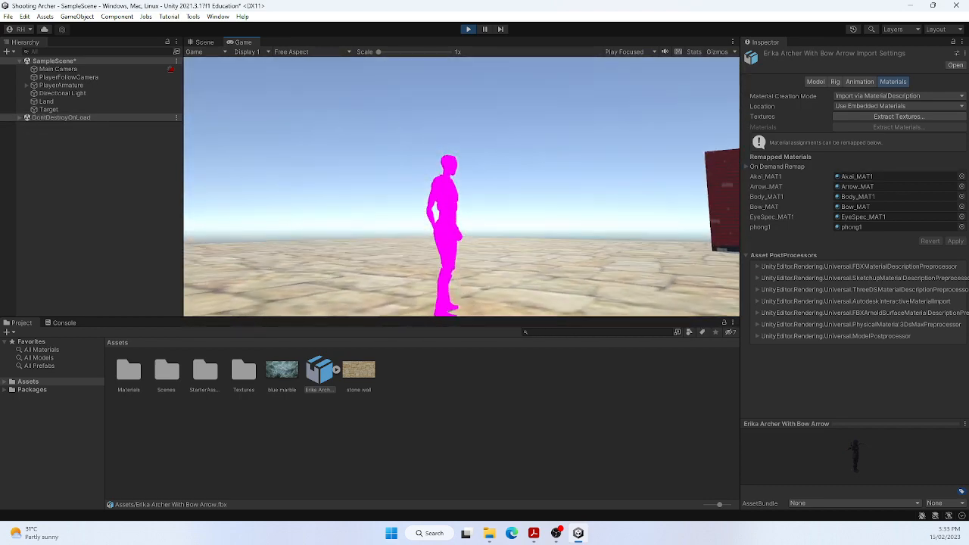
{"action": "key", "text": "Escape"}
{"action": "left_click", "coordinate": [467, 30]}
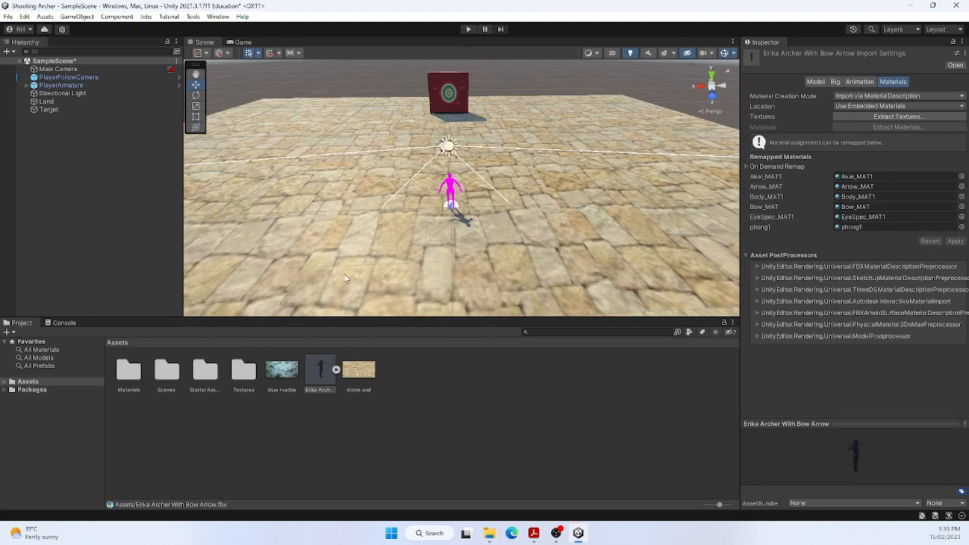
Completely unpack the PlayerArmature prefab instance in the scene
{"action": "left_click", "coordinate": [47, 85]}
{"action": "right_click", "coordinate": [49, 86]}
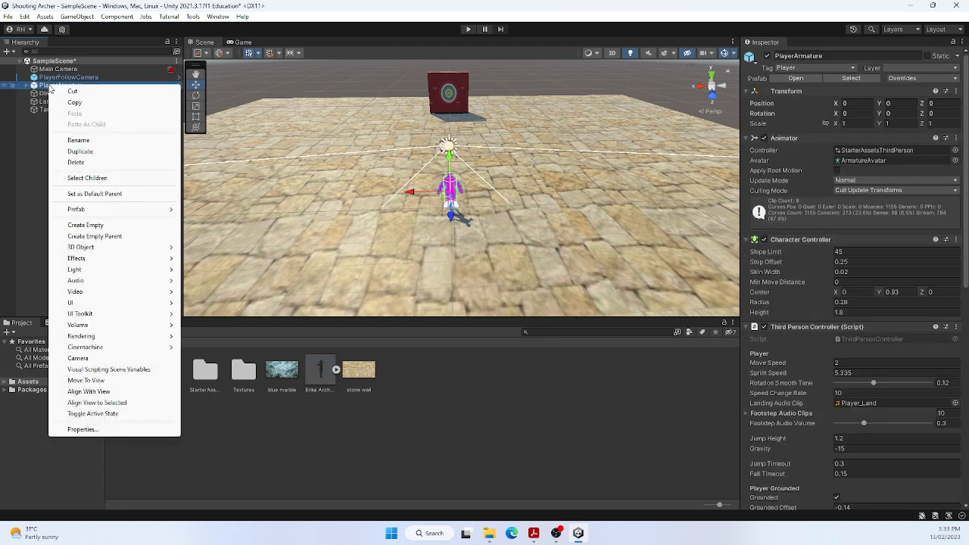
{"action": "mouse_move", "coordinate": [101, 214]}
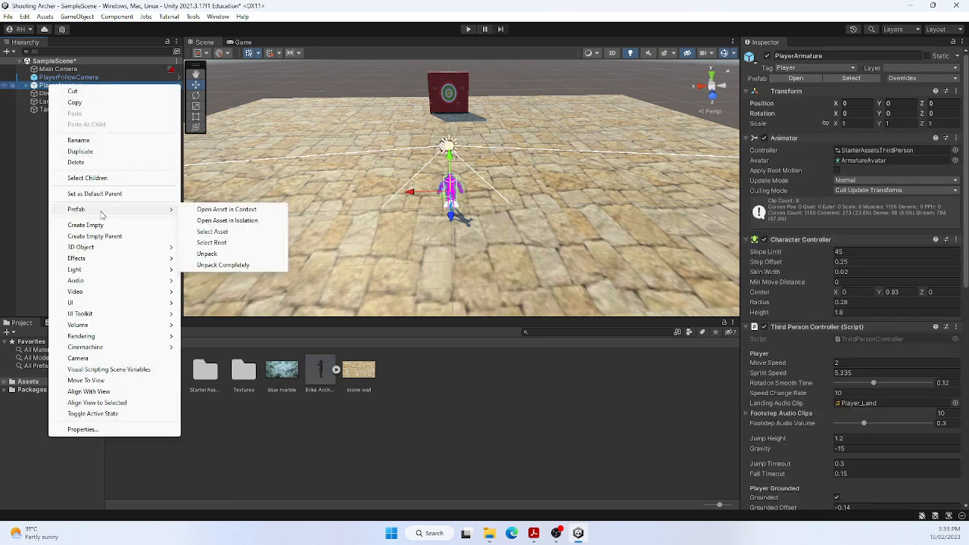
{"action": "left_click", "coordinate": [216, 266]}
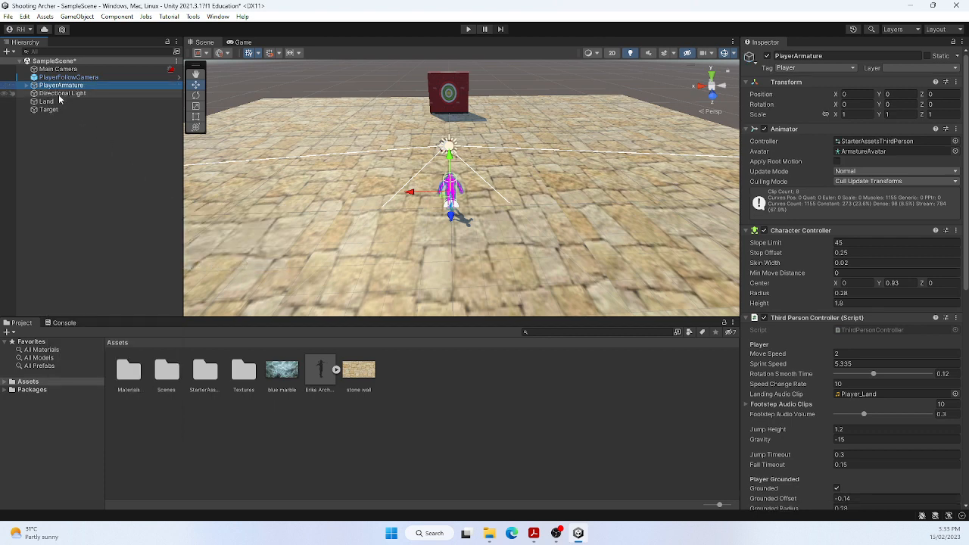
Replace Armature_Mesh under PlayerArmature's Geometry object with the Erika Archer With Bow Arrow model, deleting the old mesh
{"action": "left_click", "coordinate": [27, 86]}
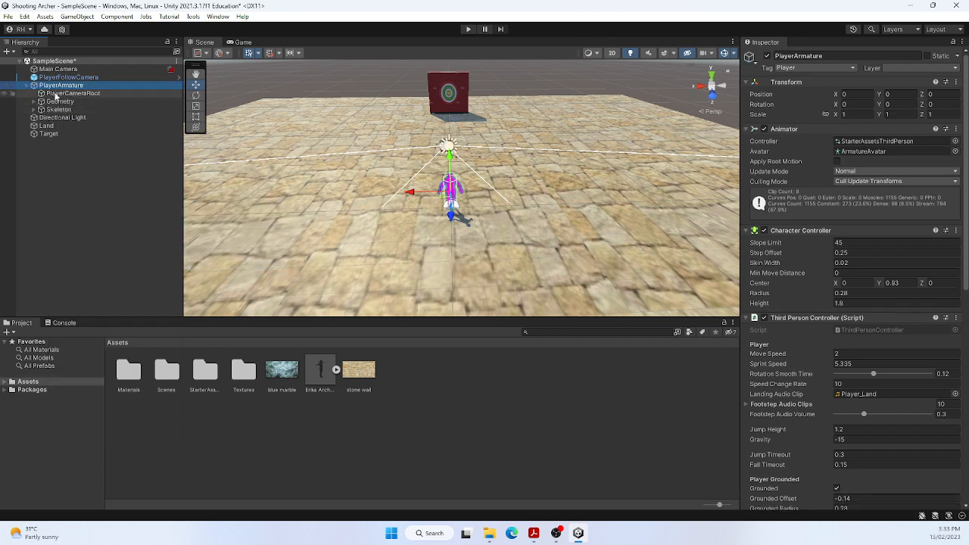
{"action": "left_click", "coordinate": [34, 102]}
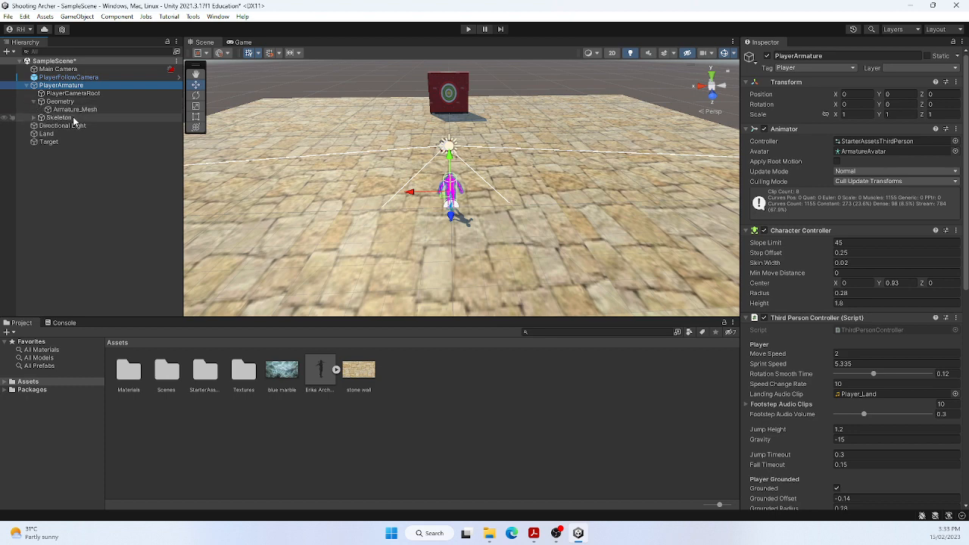
{"action": "left_click", "coordinate": [74, 111]}
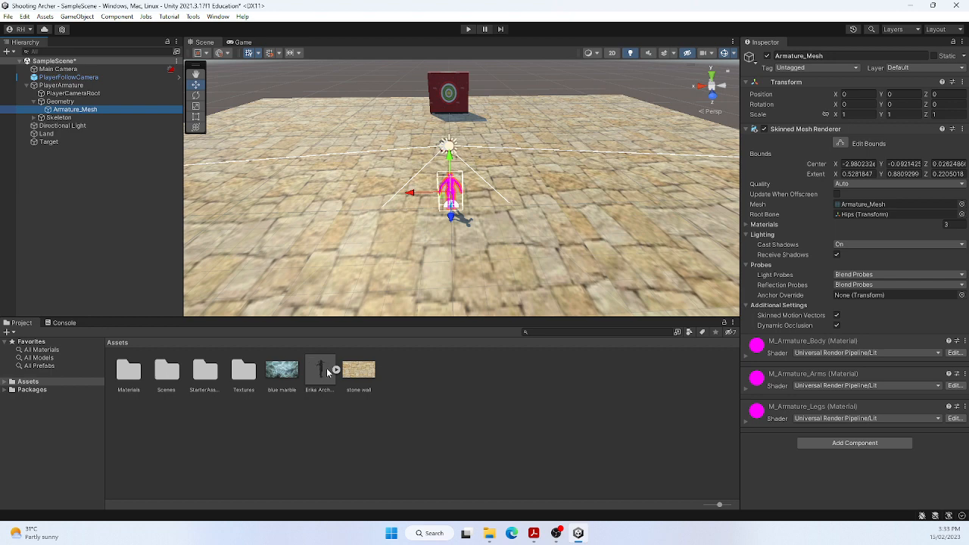
{"action": "left_click_drag", "start_coordinate": [322, 369], "coordinate": [86, 117]}
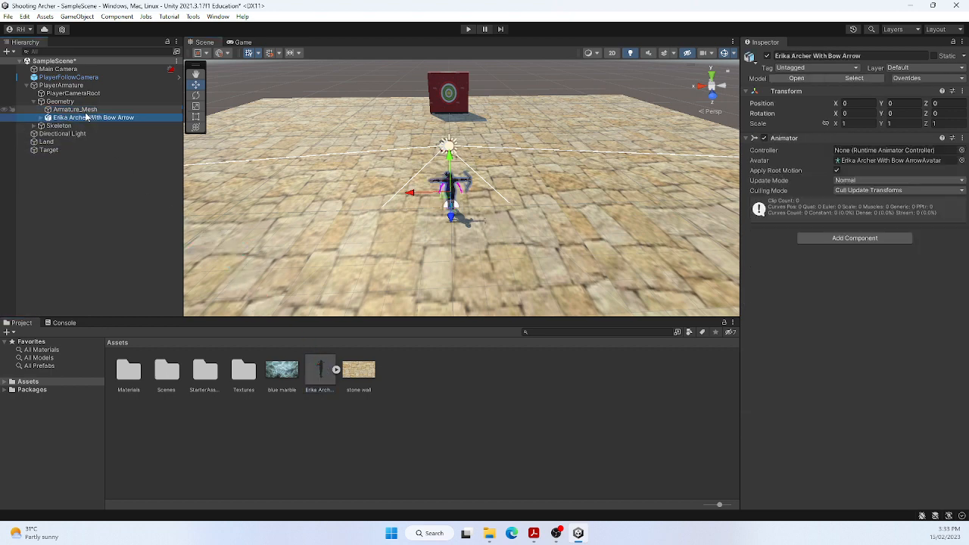
{"action": "left_click", "coordinate": [76, 110]}
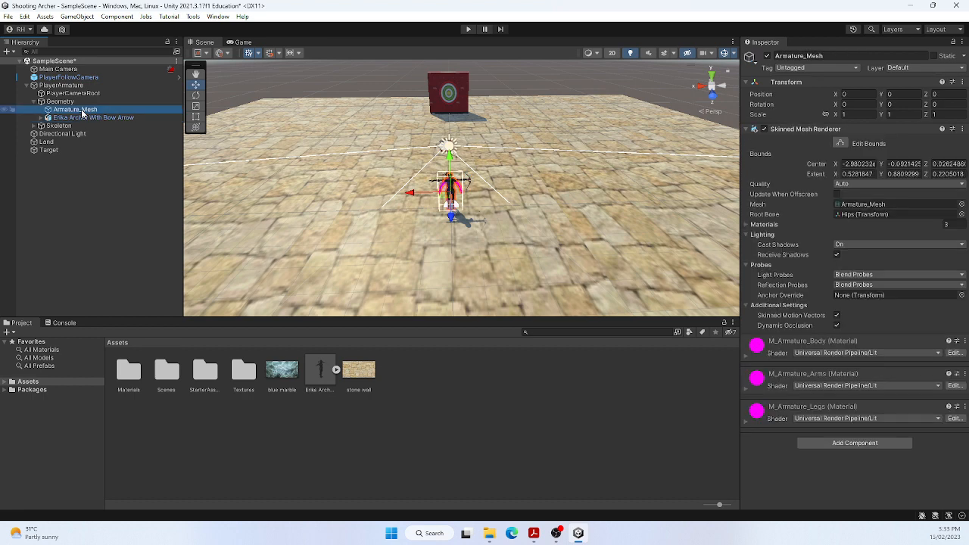
{"action": "key", "text": "Delete"}
{"action": "double_click", "coordinate": [78, 110]}
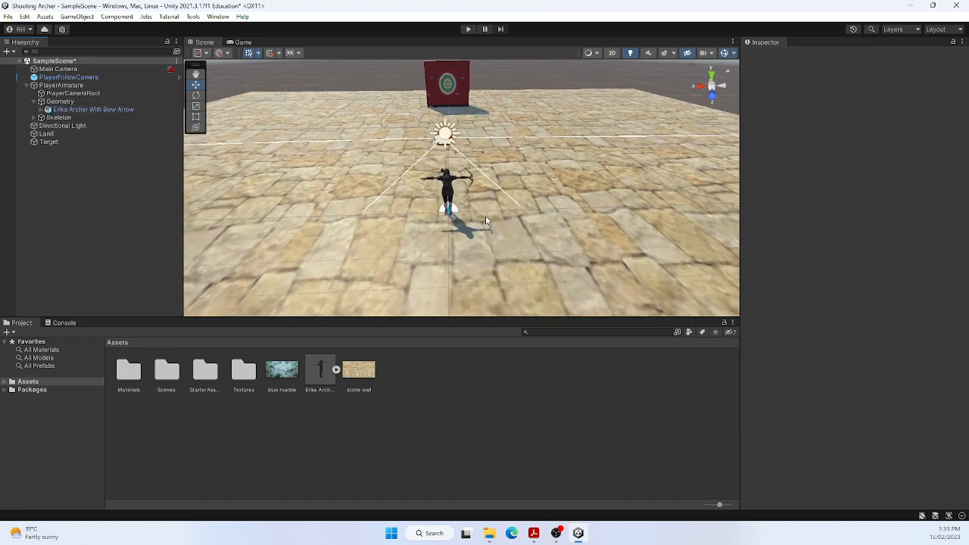
Inspect the archer in the scene, test walking forward with it in play mode, and stop the run
{"action": "mouse_move", "coordinate": [481, 206]}
{"action": "right_mouse_down"}
{"action": "mouse_move", "coordinate": [473, 189]}
{"action": "mouse_move", "coordinate": [497, 202]}
{"action": "right_mouse_up"}
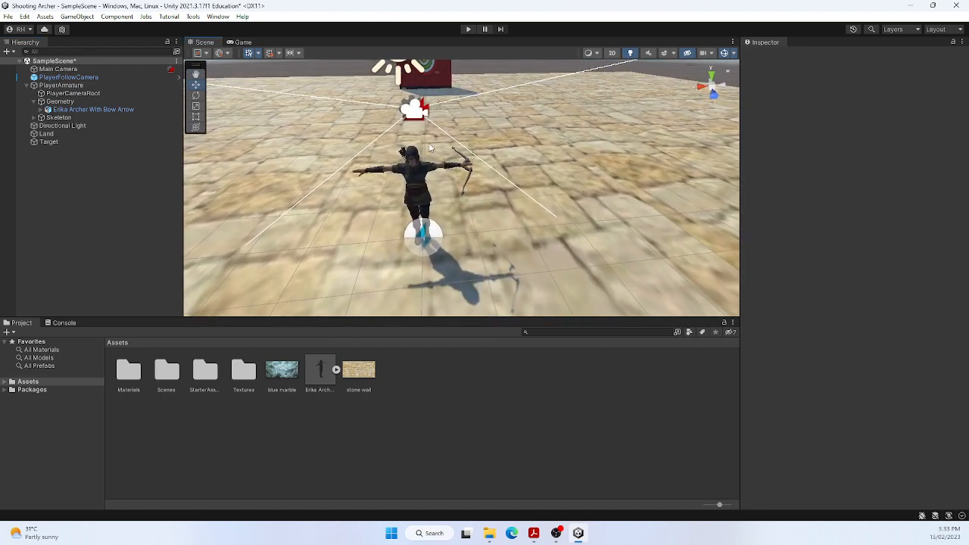
{"action": "left_click", "coordinate": [468, 28]}
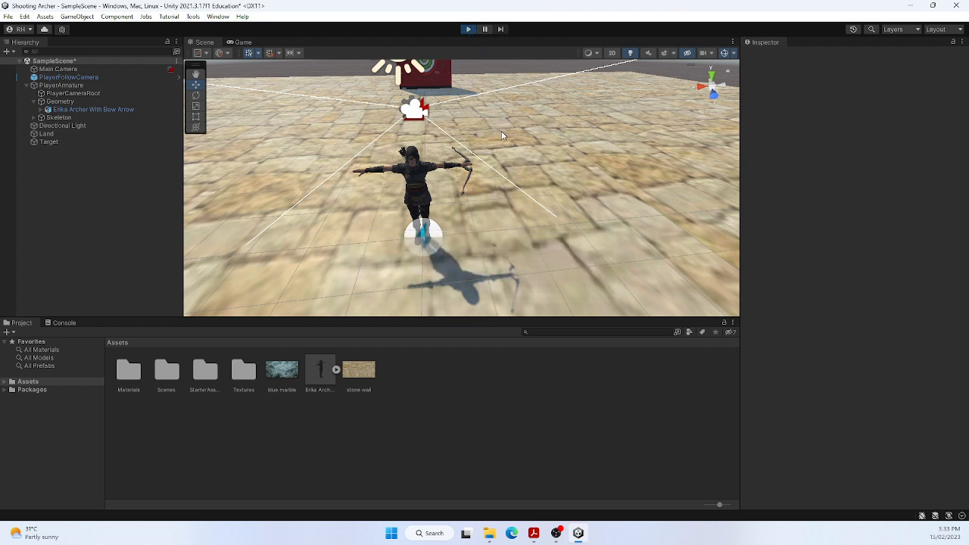
{"action": "key", "text": "w"}
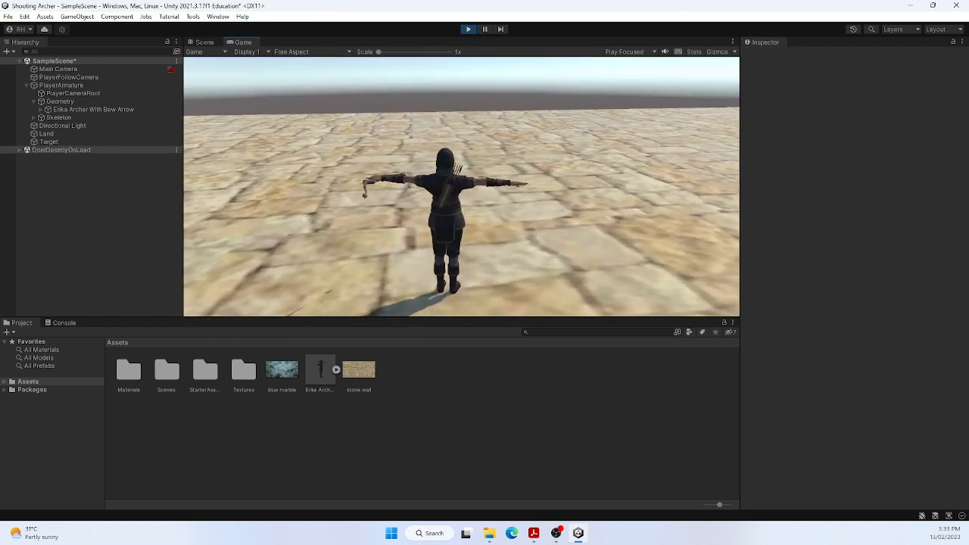
{"action": "key", "text": "Escape"}
{"action": "left_click", "coordinate": [467, 29]}
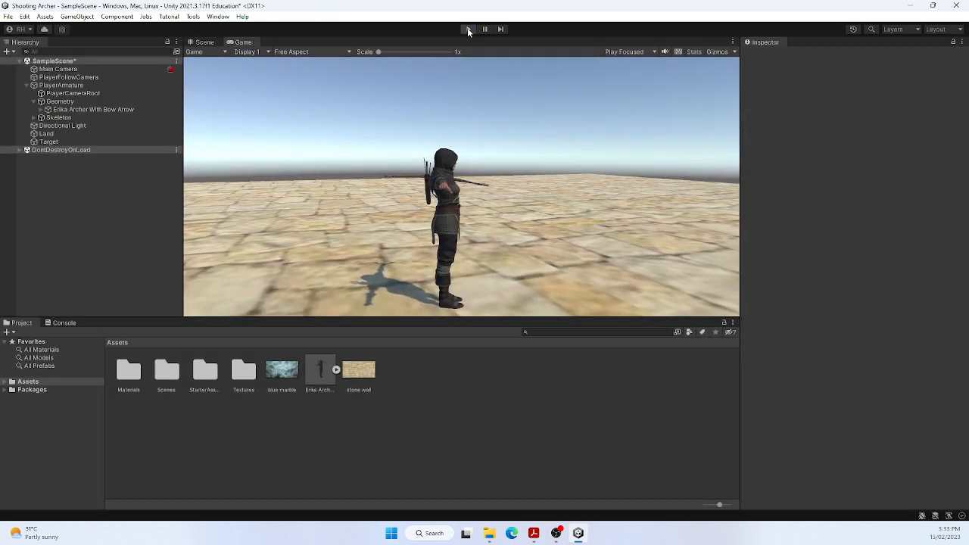
Set the avatar of PlayerArmature's Animator to Erika Archer With Bow ArrowAvatar
{"action": "left_click", "coordinate": [54, 85]}
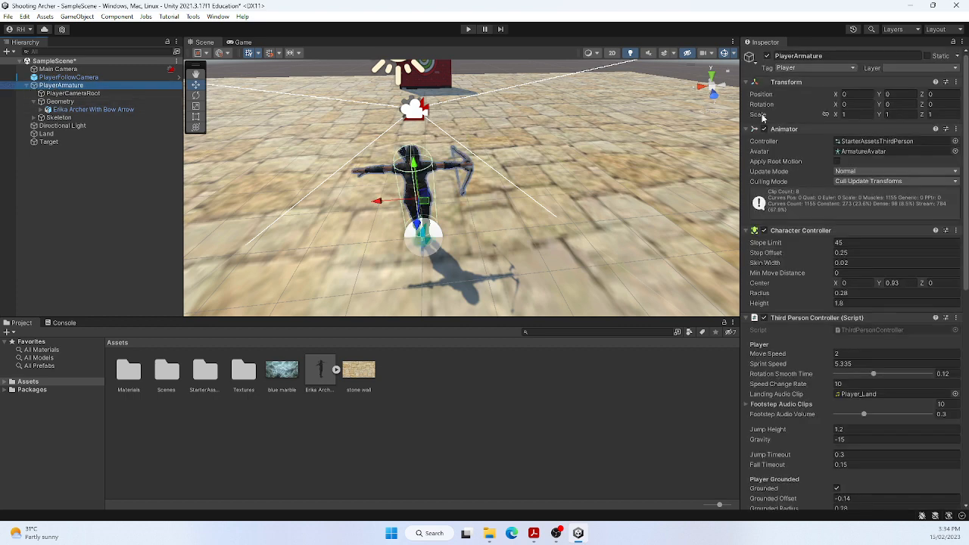
{"action": "left_click", "coordinate": [956, 152]}
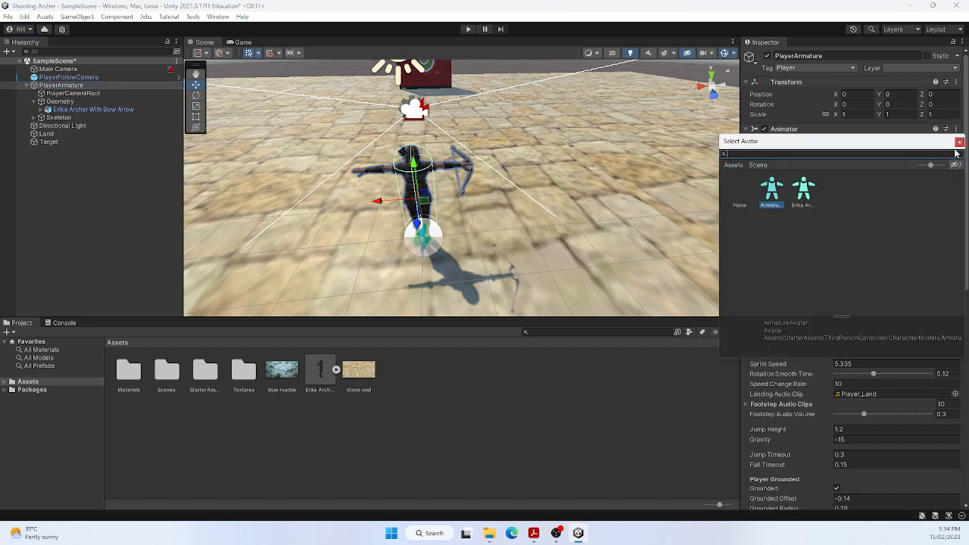
{"action": "left_click", "coordinate": [803, 191]}
{"action": "double_click", "coordinate": [804, 191]}
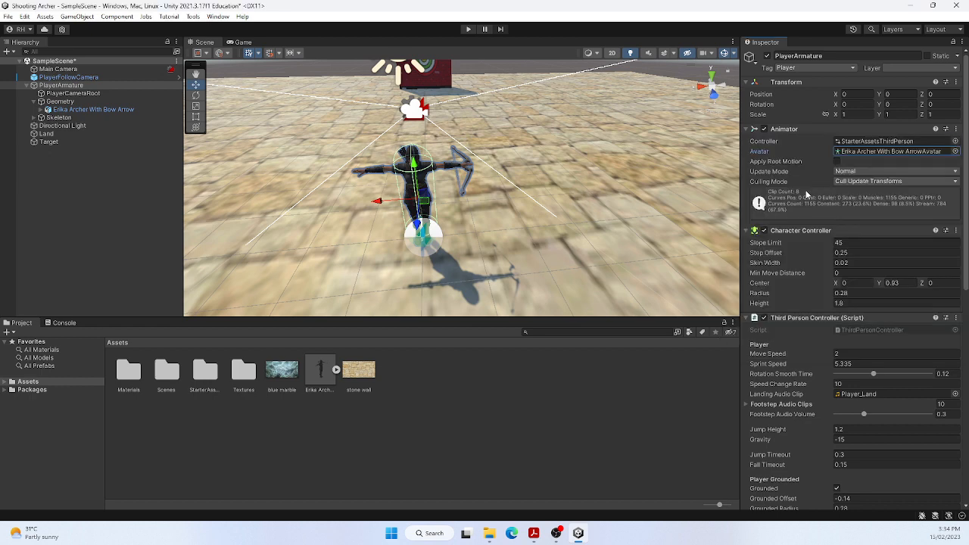
{"action": "left_click", "coordinate": [529, 231]}
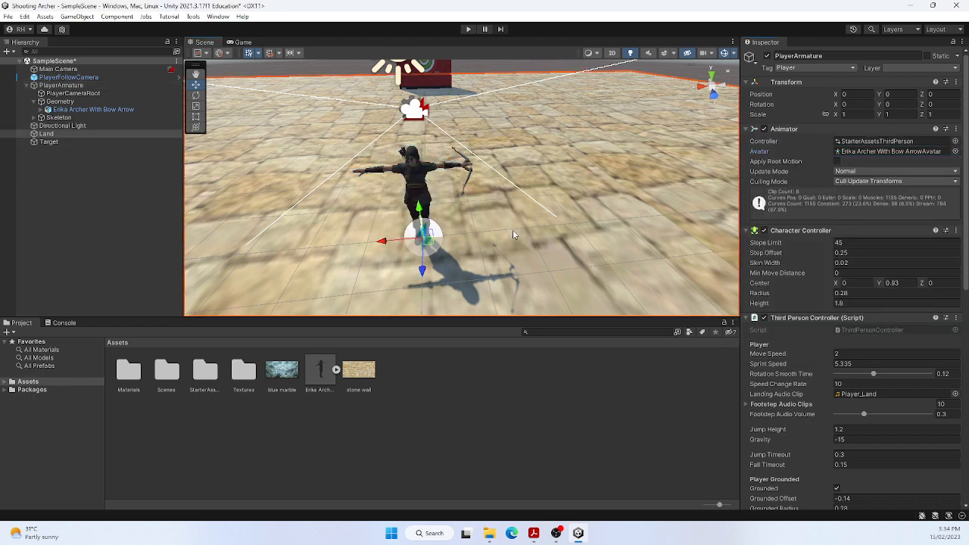
Run the scene in play mode to test the archer's running and jumping around the target, and stop it
{"action": "left_click", "coordinate": [467, 29]}
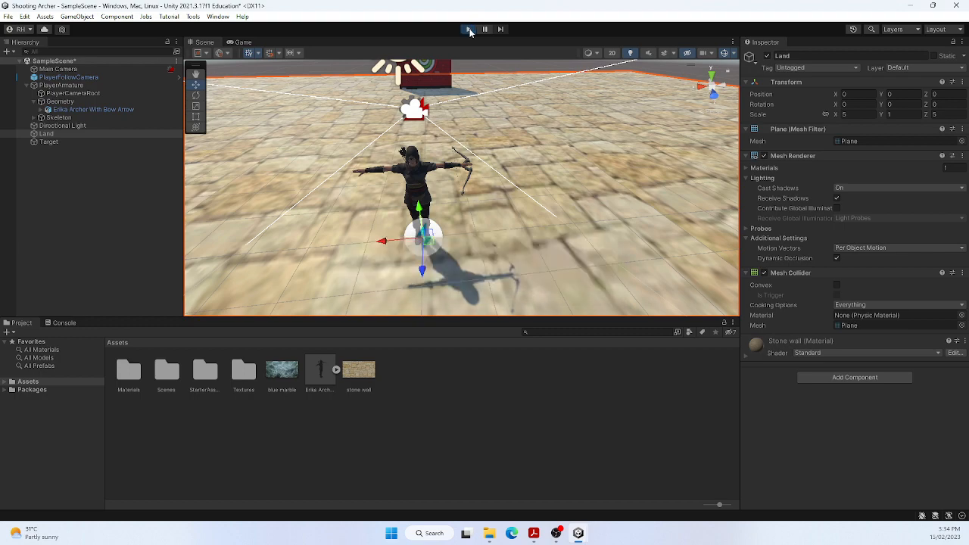
{"action": "key", "text": "w"}
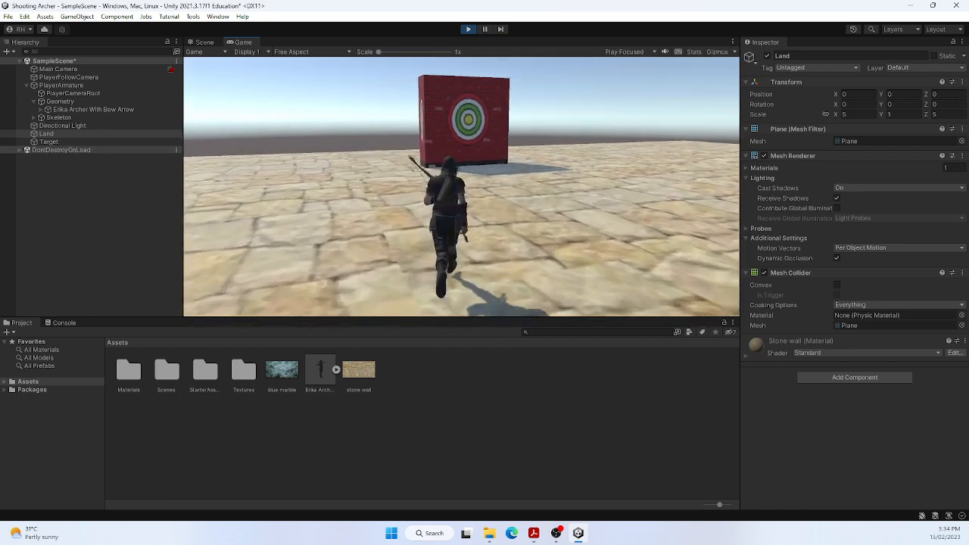
{"action": "key", "text": "space"}
{"action": "key", "text": "w"}
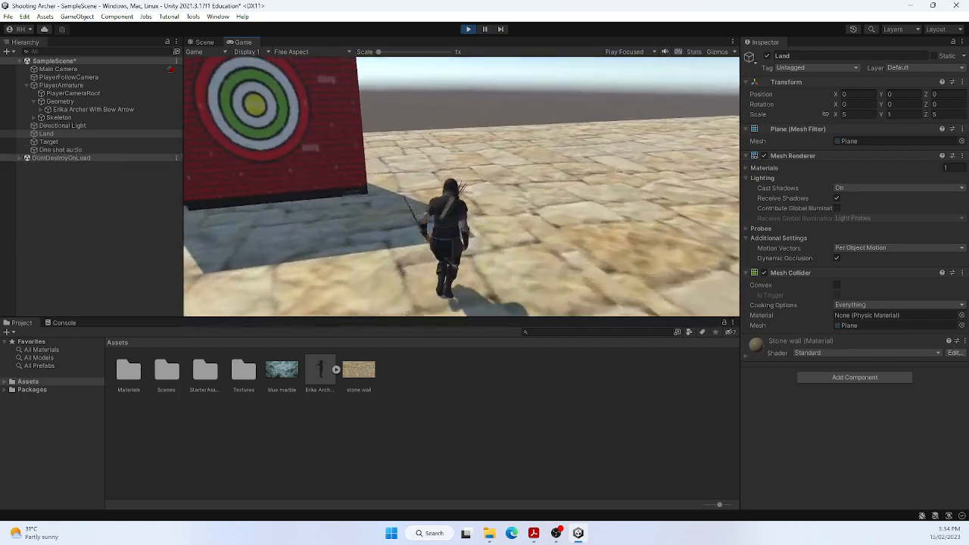
{"action": "key", "text": "Escape"}
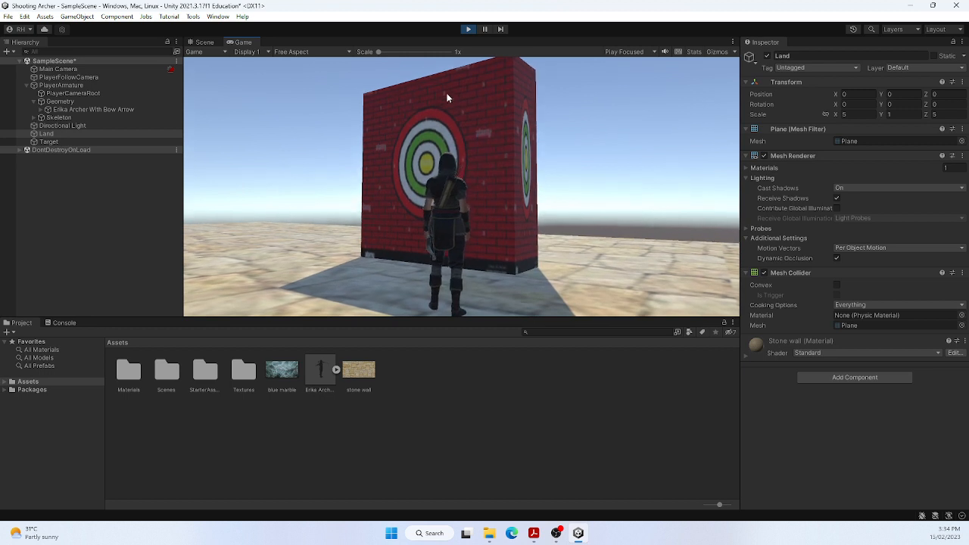
{"action": "left_click", "coordinate": [468, 28]}
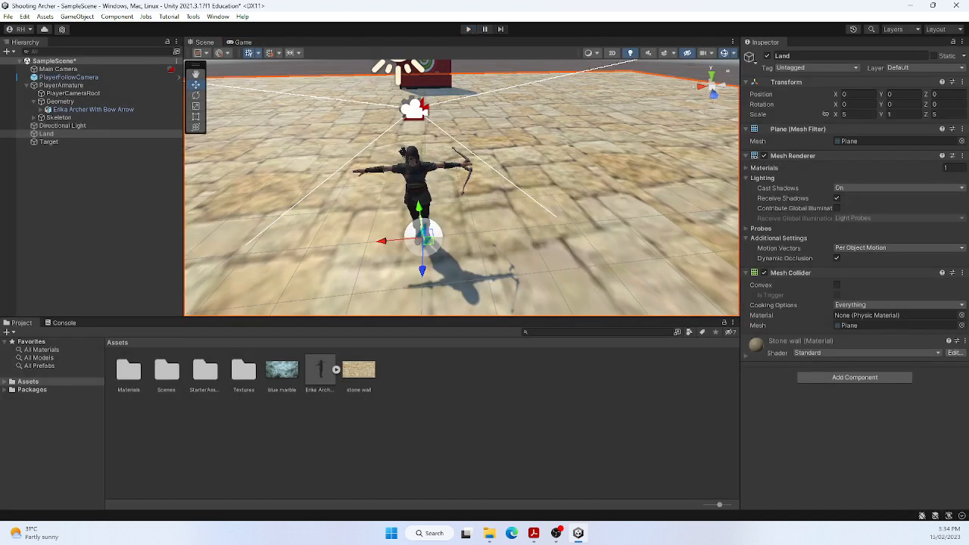